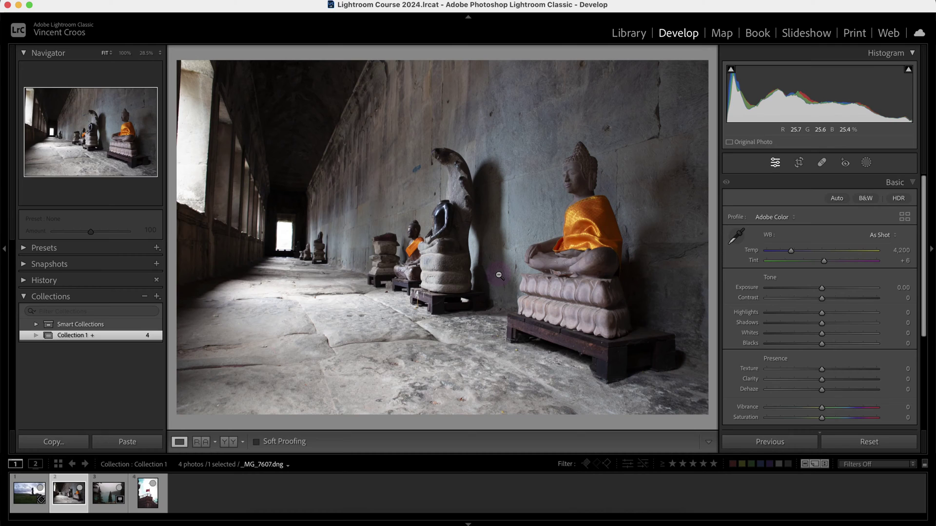
Open the healing tool, try the Clone and Heal modes, and leave Content-Aware Remove selected.
{"action": "left_click", "coordinate": [822, 164]}
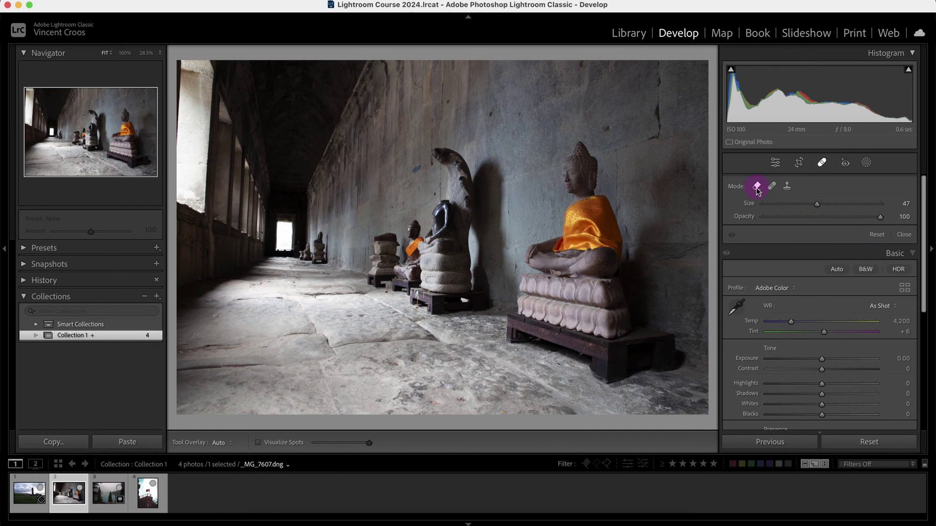
{"action": "left_click", "coordinate": [788, 190]}
{"action": "left_click", "coordinate": [769, 186]}
{"action": "left_click", "coordinate": [772, 189]}
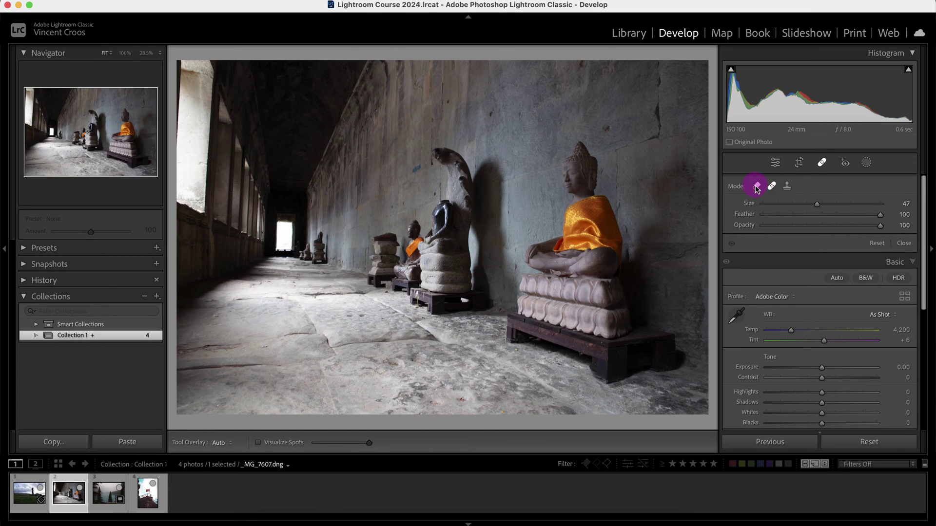
{"action": "left_click", "coordinate": [757, 186]}
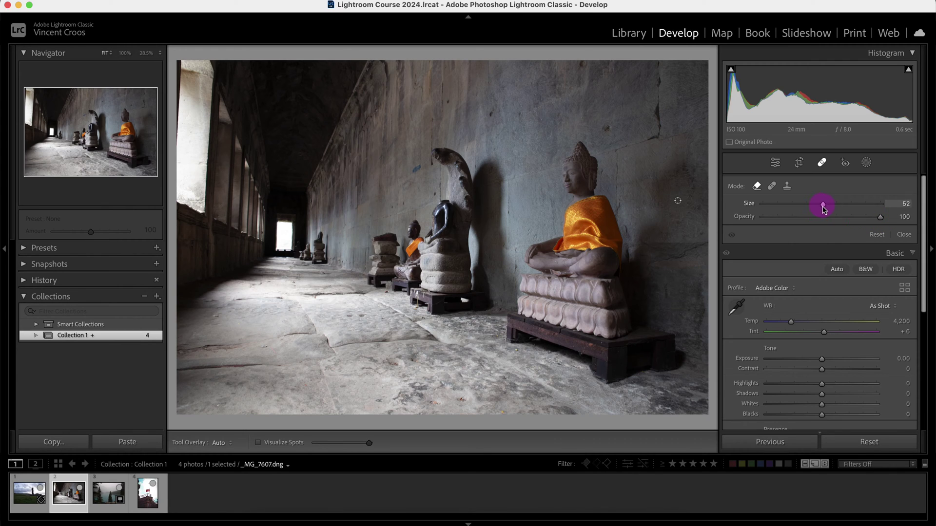
Resize the Remove brush and zoom to 236% on the blue mark beside the serpent statue.
{"action": "left_click_drag", "start_coordinate": [833, 207], "coordinate": [846, 208]}
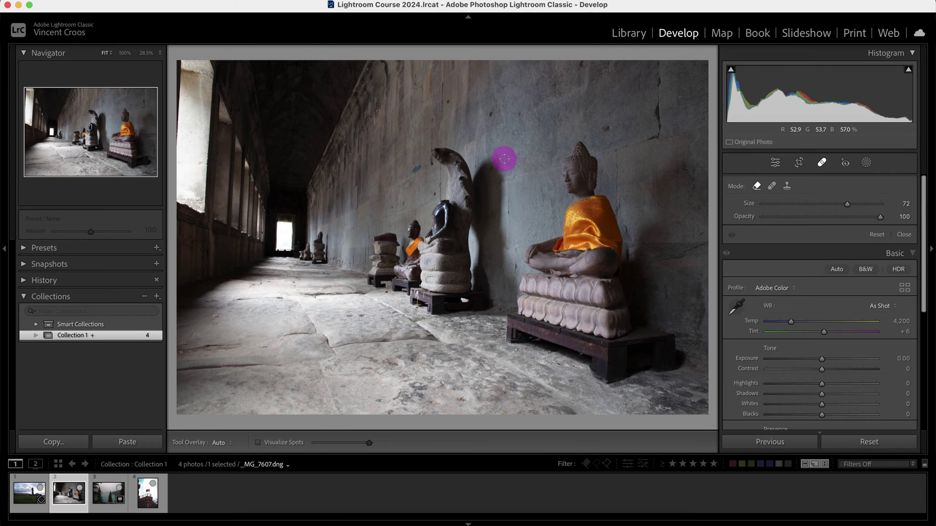
{"action": "scroll", "coordinate": [504, 159], "scroll_direction": "down", "scroll_amount": 5}
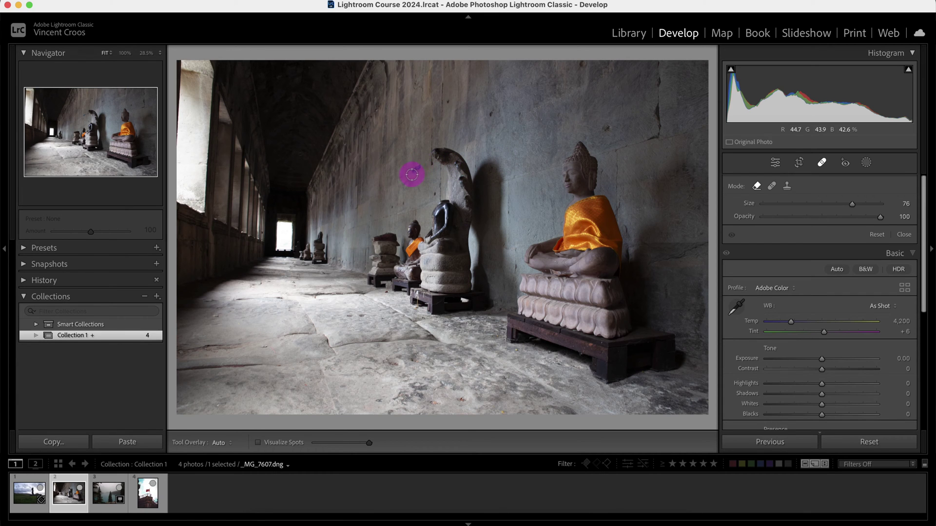
{"action": "mouse_move", "coordinate": [415, 171]}
{"action": "left_mouse_down"}
{"action": "mouse_move", "coordinate": [497, 177]}
{"action": "mouse_move", "coordinate": [420, 134]}
{"action": "mouse_move", "coordinate": [487, 177]}
{"action": "mouse_move", "coordinate": [416, 169]}
{"action": "left_mouse_up"}
{"action": "scroll", "coordinate": [516, 244], "scroll_direction": "down", "scroll_amount": 5}
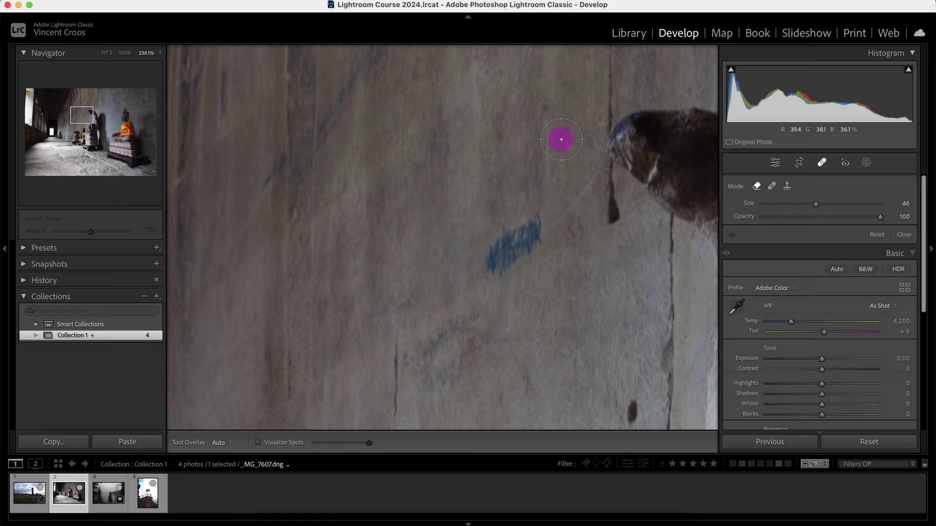
Paint a Content-Aware Remove stroke across the blue mark on the temple wall.
{"action": "mouse_move", "coordinate": [538, 223]}
{"action": "left_mouse_down"}
{"action": "mouse_move", "coordinate": [487, 258]}
{"action": "mouse_move", "coordinate": [538, 227]}
{"action": "mouse_move", "coordinate": [493, 255]}
{"action": "left_mouse_up"}
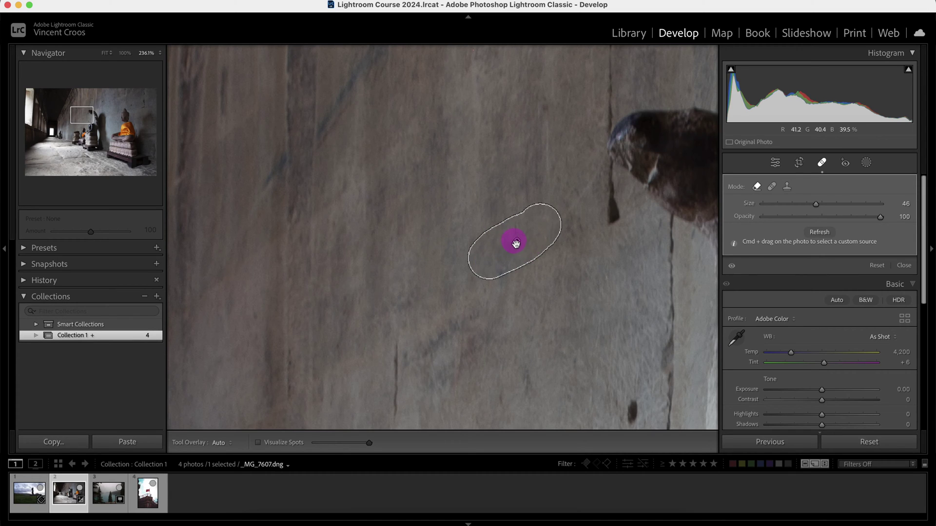
{"action": "left_click", "coordinate": [218, 442]}
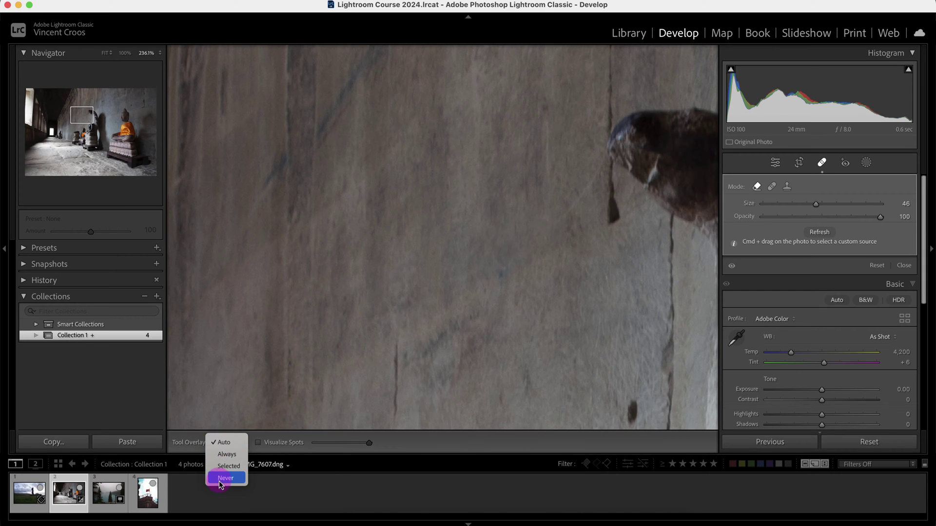
{"action": "left_click", "coordinate": [219, 481]}
{"action": "left_click", "coordinate": [220, 443]}
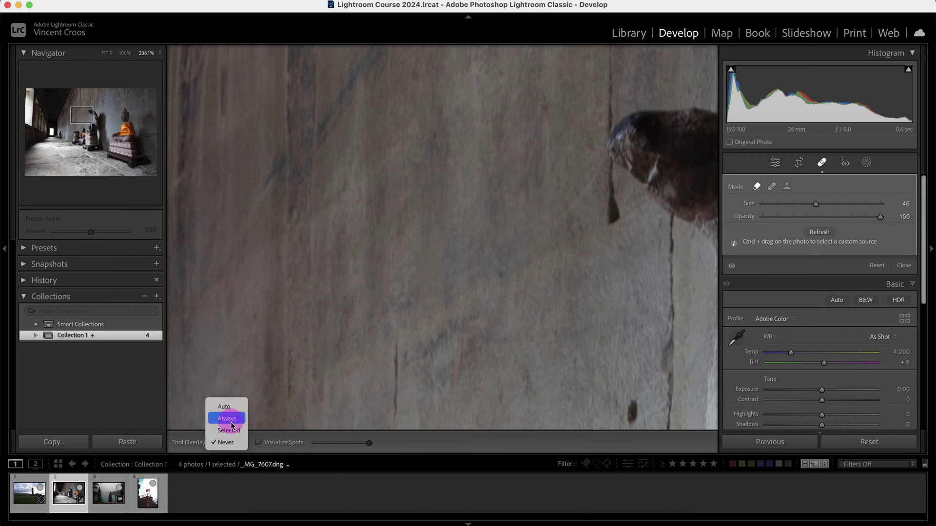
{"action": "left_click", "coordinate": [231, 413]}
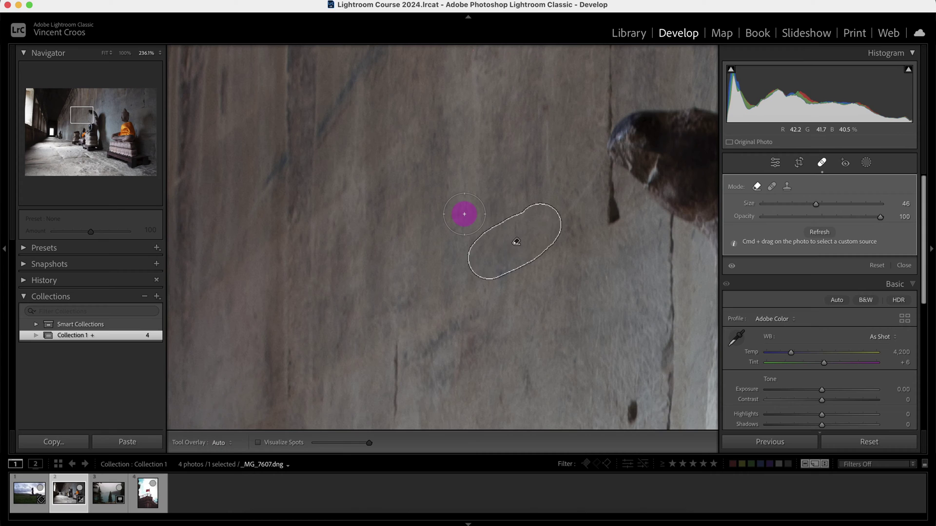
{"action": "key", "text": "h"}
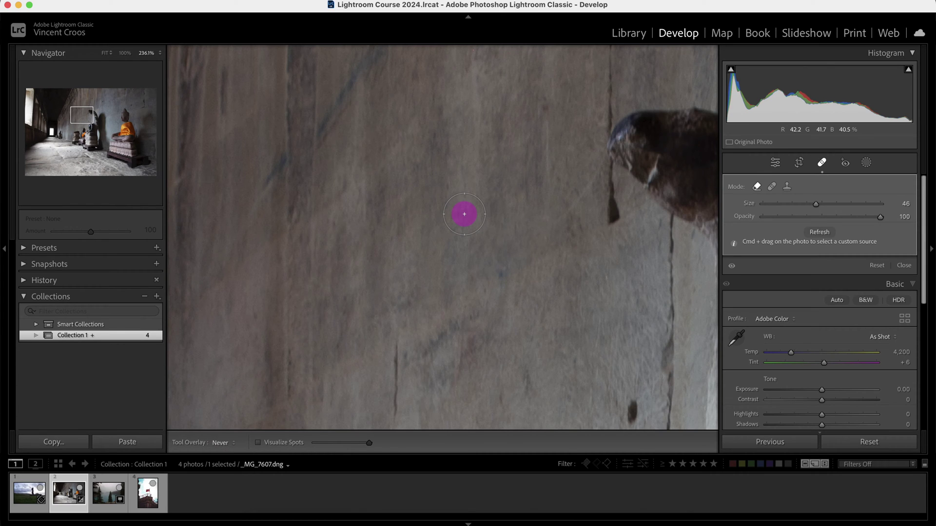
{"action": "key", "text": "h"}
{"action": "key", "text": "h"}
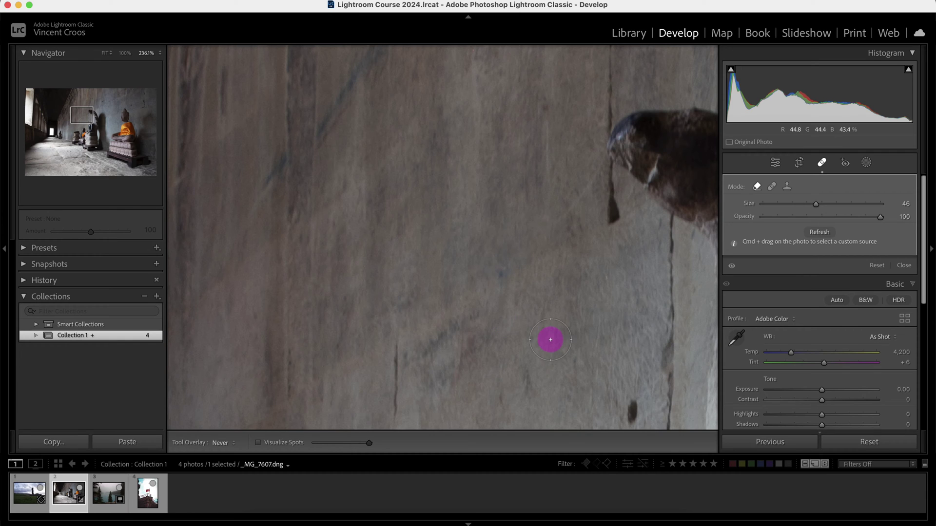
{"action": "key", "text": "h"}
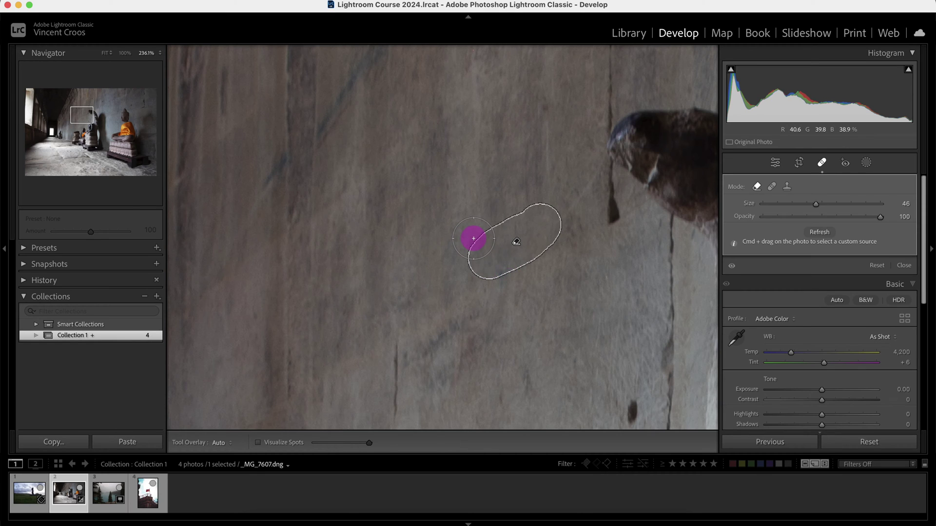
Delete the old spot, repaint the blue mark with the Remove brush, and hide the outlines.
{"action": "left_click", "coordinate": [536, 241], "text": "alt"}
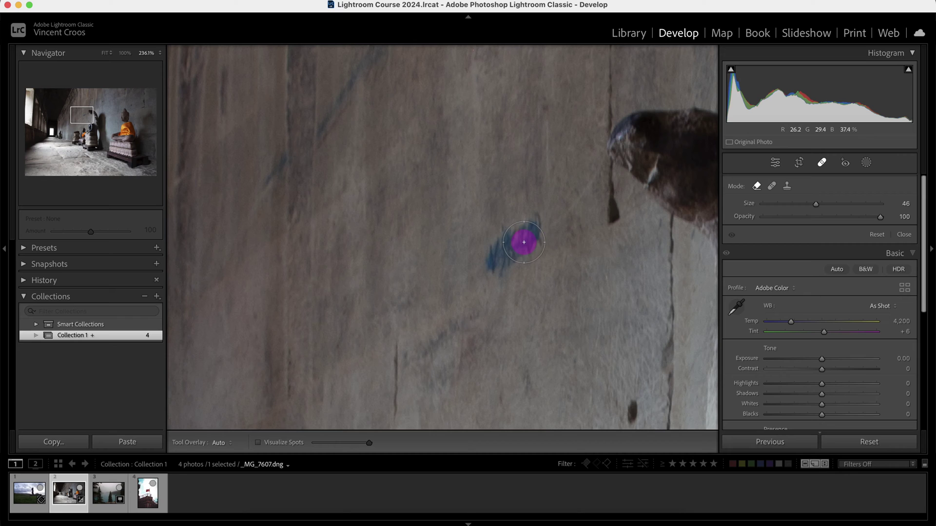
{"action": "mouse_move", "coordinate": [532, 231]}
{"action": "left_mouse_down"}
{"action": "mouse_move", "coordinate": [501, 237]}
{"action": "mouse_move", "coordinate": [481, 269]}
{"action": "mouse_move", "coordinate": [511, 266]}
{"action": "mouse_move", "coordinate": [530, 224]}
{"action": "left_mouse_up"}
{"action": "key", "text": "h"}
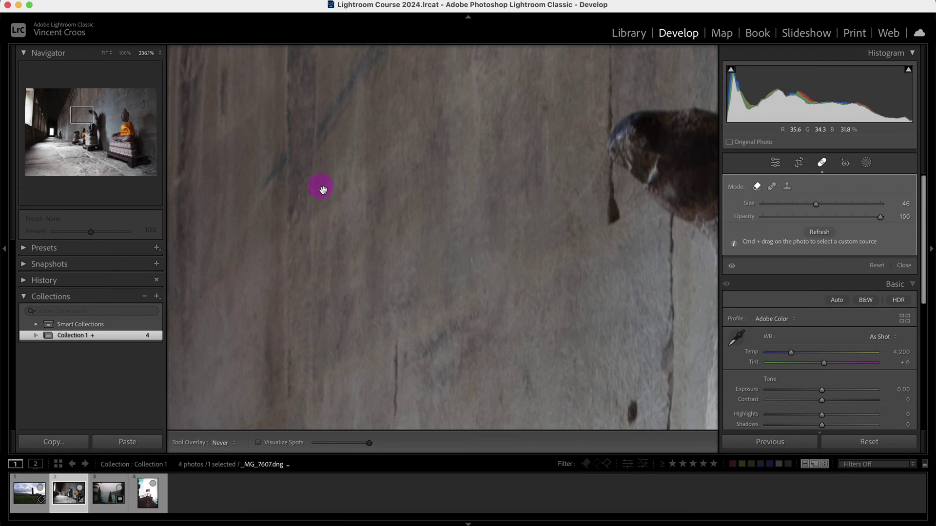
Erase the diagonal blue streak higher on the wall with a Size 32 stroke, then fit the photo.
{"action": "left_click_drag", "start_coordinate": [321, 188], "coordinate": [389, 295]}
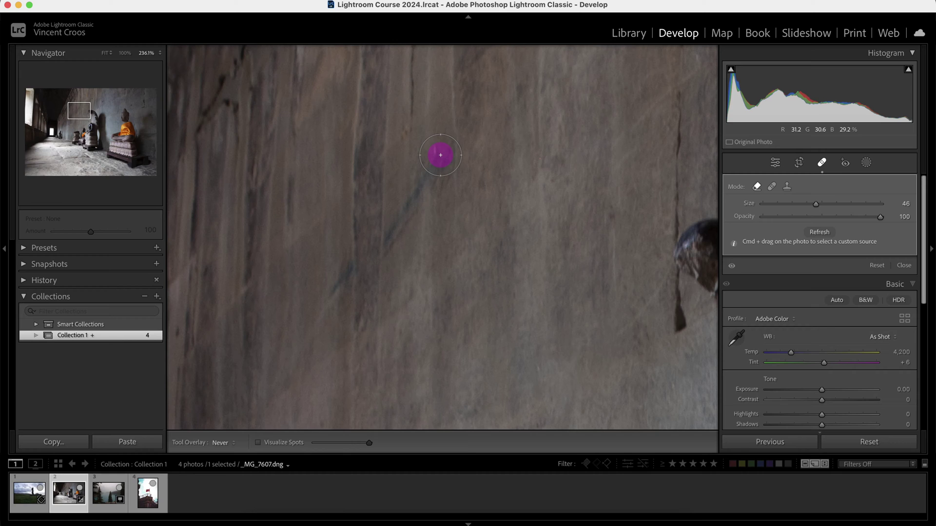
{"action": "scroll", "coordinate": [441, 155], "scroll_direction": "down", "scroll_amount": 5}
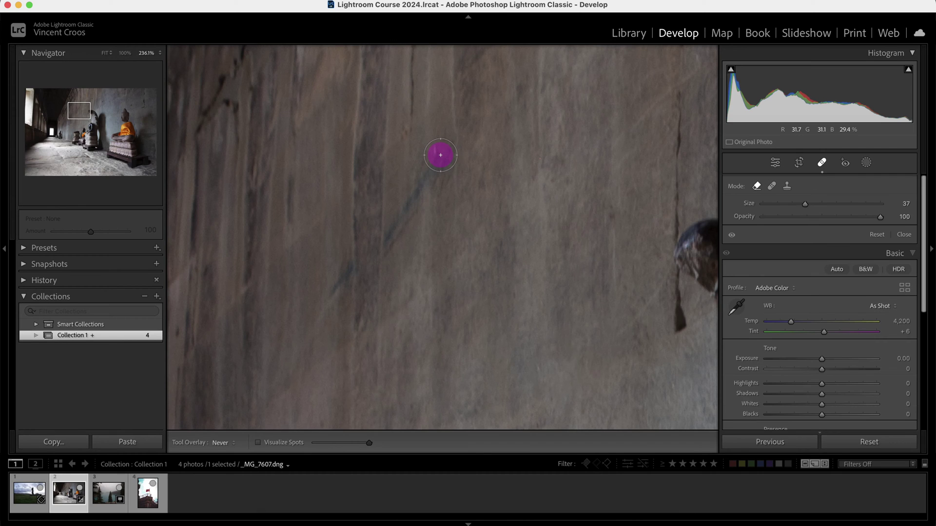
{"action": "left_click_drag", "start_coordinate": [446, 156], "coordinate": [311, 312]}
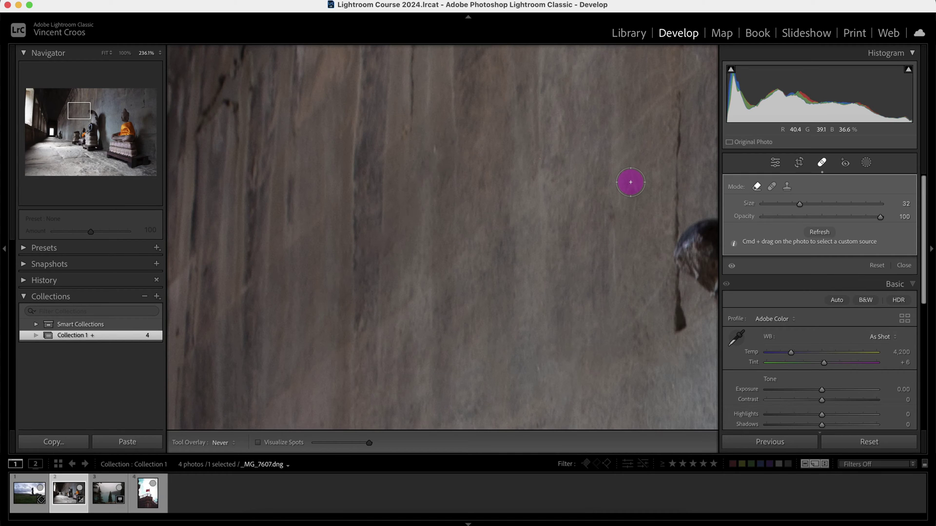
{"action": "key", "text": "z"}
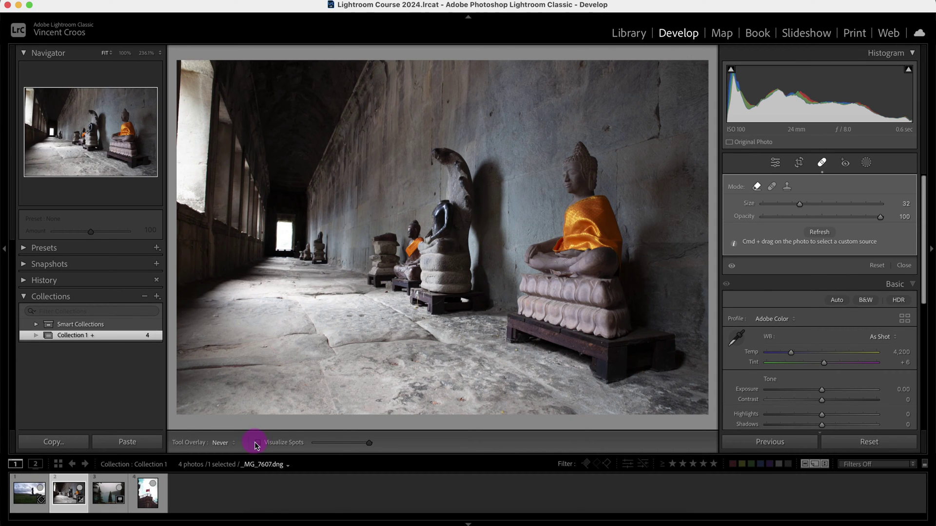
Open the lake photo, find the mountainside dust spot with Visualize Spots, then turn it off.
{"action": "left_click", "coordinate": [100, 505]}
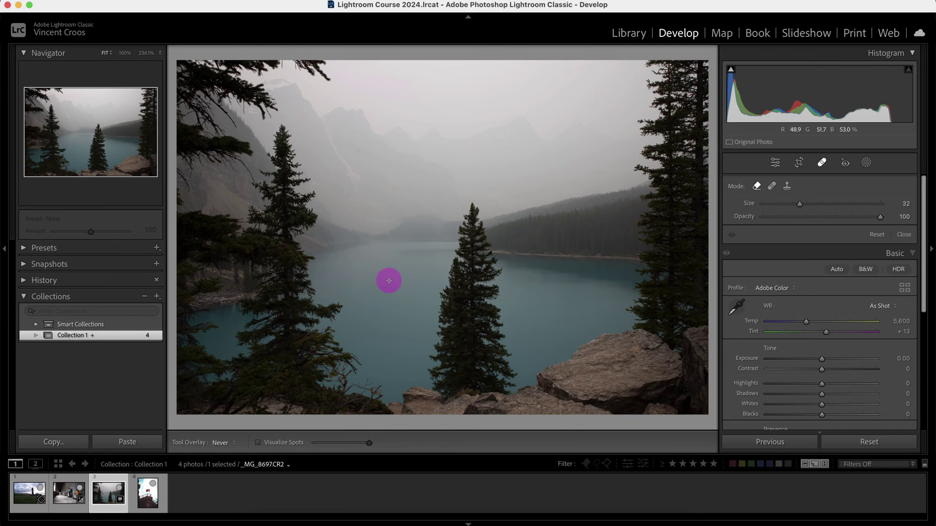
{"action": "left_click", "coordinate": [260, 443]}
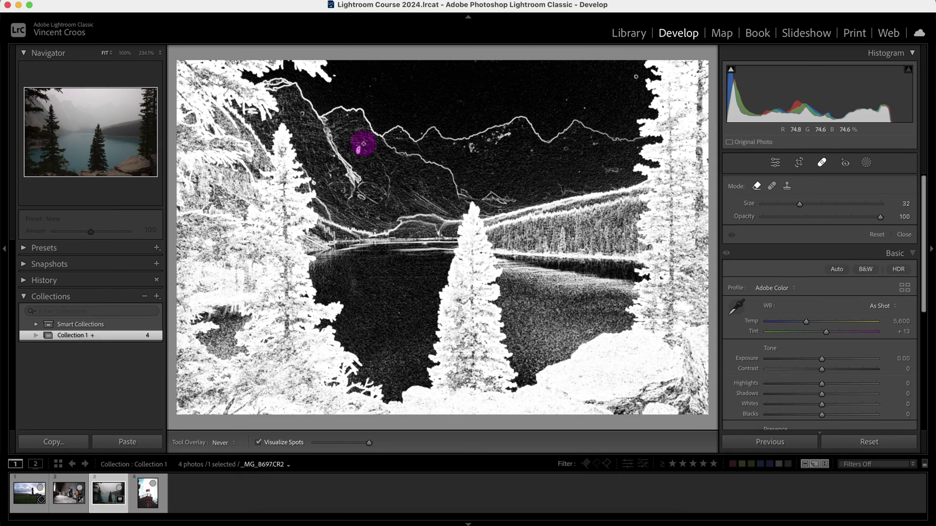
{"action": "scroll", "coordinate": [355, 153], "scroll_direction": "up", "scroll_amount": 3}
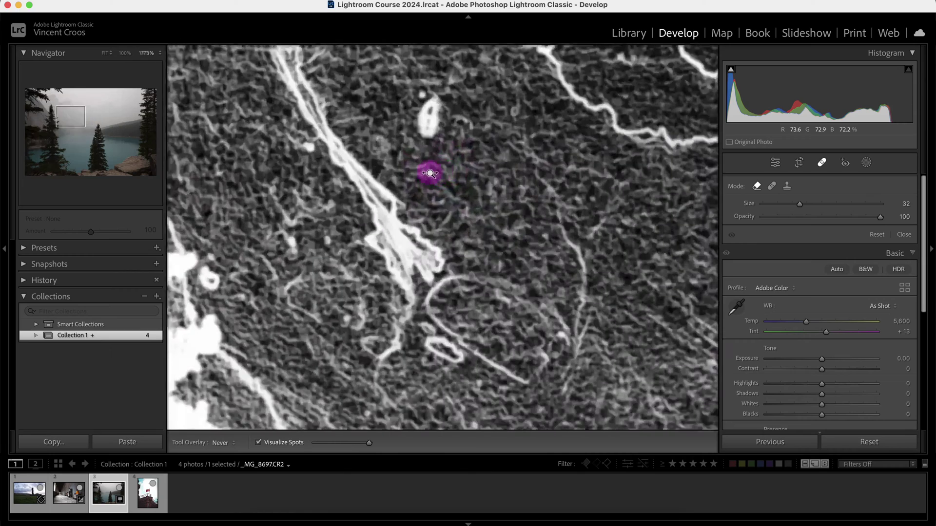
{"action": "scroll", "coordinate": [453, 194], "scroll_direction": "up", "scroll_amount": 3}
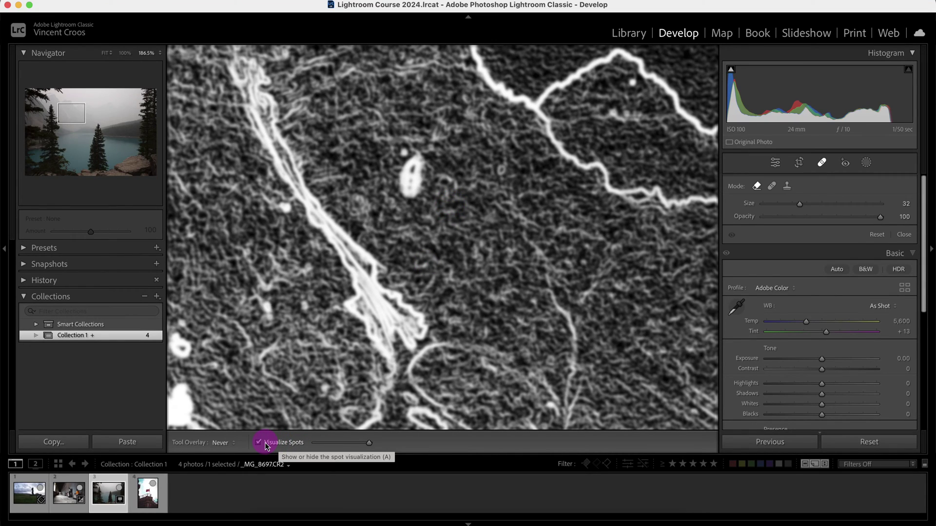
{"action": "left_click", "coordinate": [258, 443]}
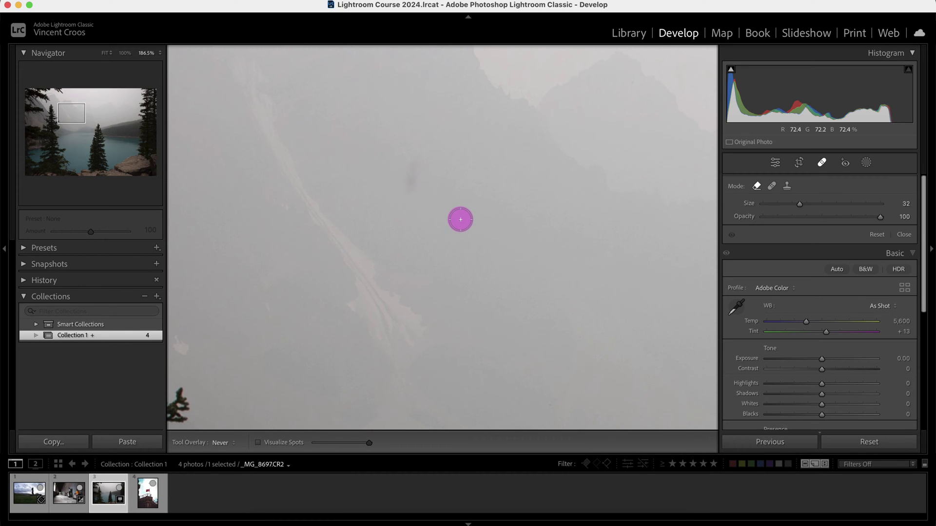
Brush out the dark mountainside spot, then toggle Visualize Spots to hunt for dust in the sky.
{"action": "mouse_move", "coordinate": [419, 163]}
{"action": "left_mouse_down"}
{"action": "mouse_move", "coordinate": [404, 203]}
{"action": "mouse_move", "coordinate": [421, 175]}
{"action": "mouse_move", "coordinate": [419, 157]}
{"action": "mouse_move", "coordinate": [397, 213]}
{"action": "left_mouse_up"}
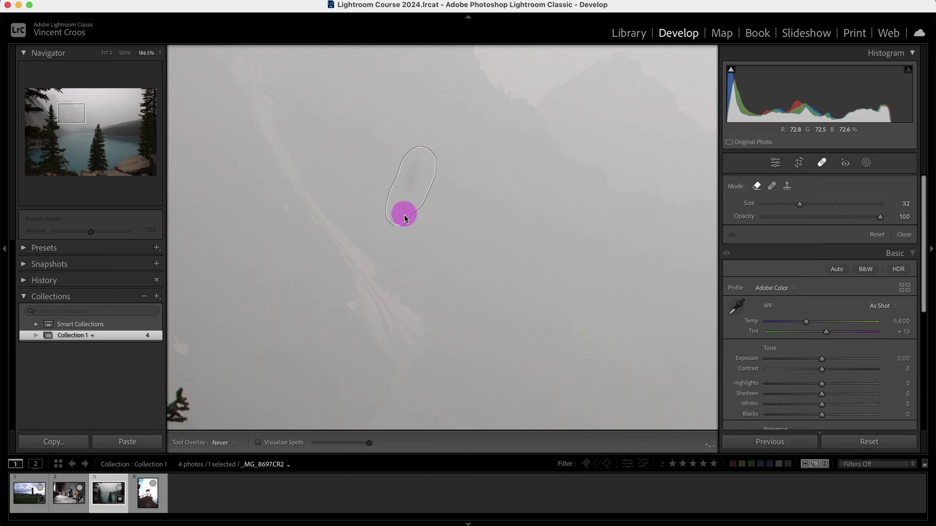
{"action": "left_click", "coordinate": [270, 442]}
{"action": "left_click_drag", "start_coordinate": [454, 129], "coordinate": [468, 271]}
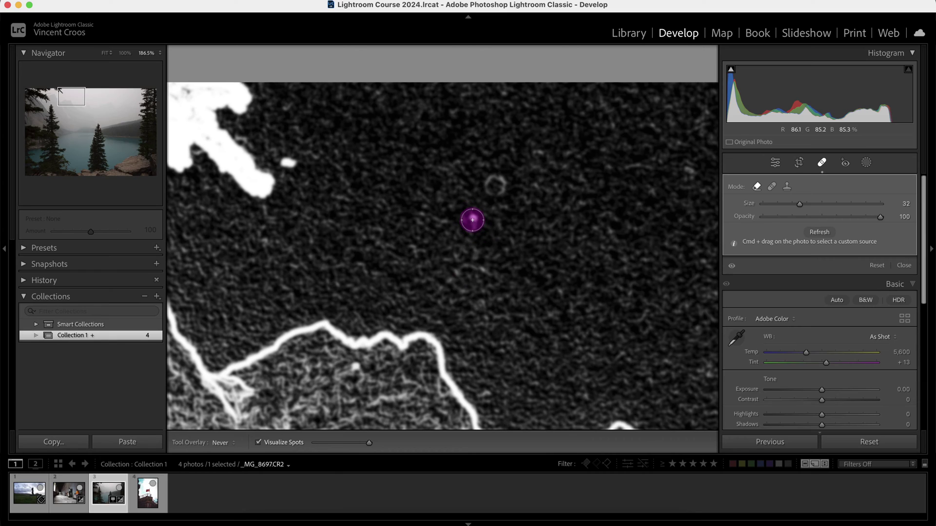
{"action": "key", "text": "a"}
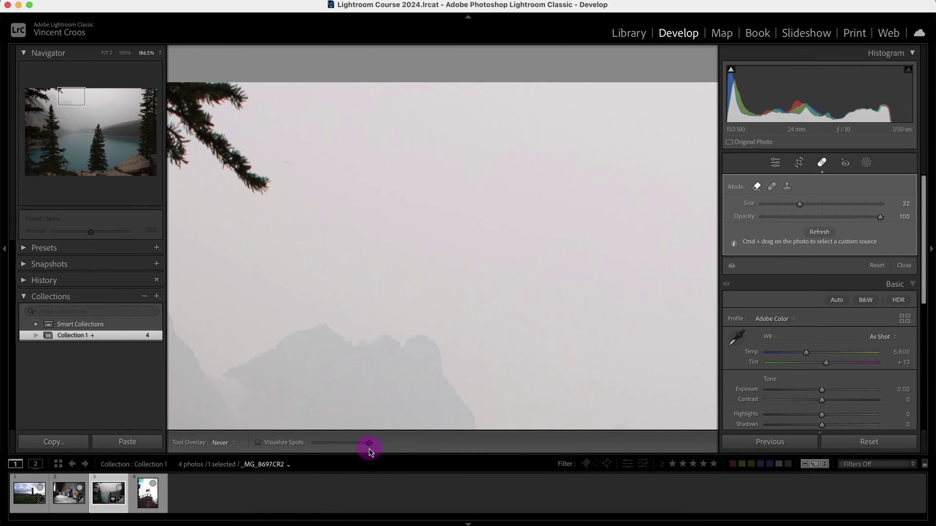
{"action": "left_click", "coordinate": [283, 442]}
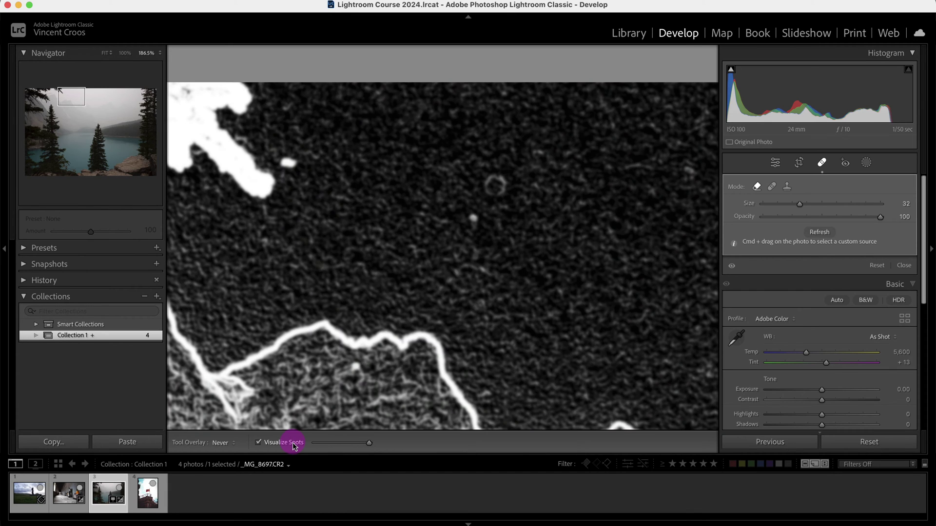
{"action": "left_click", "coordinate": [283, 443]}
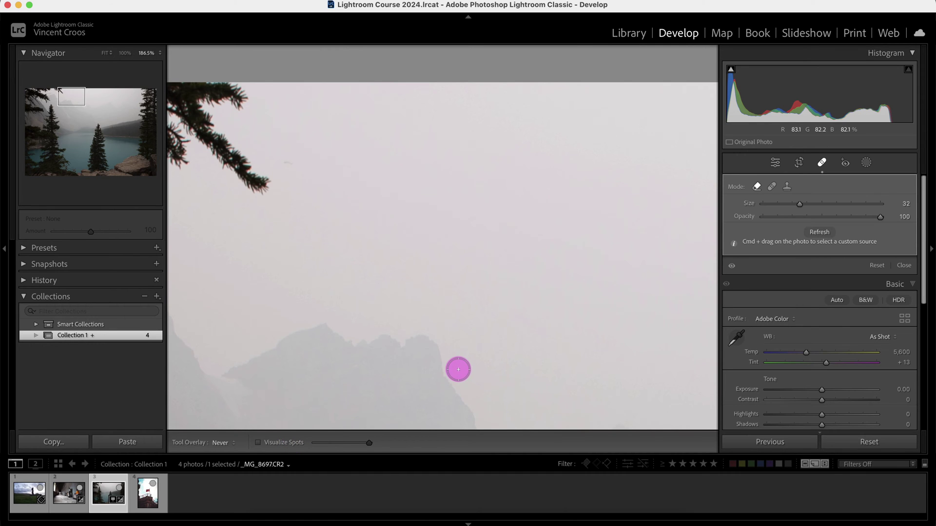
{"action": "key", "text": "a"}
{"action": "key", "text": "a"}
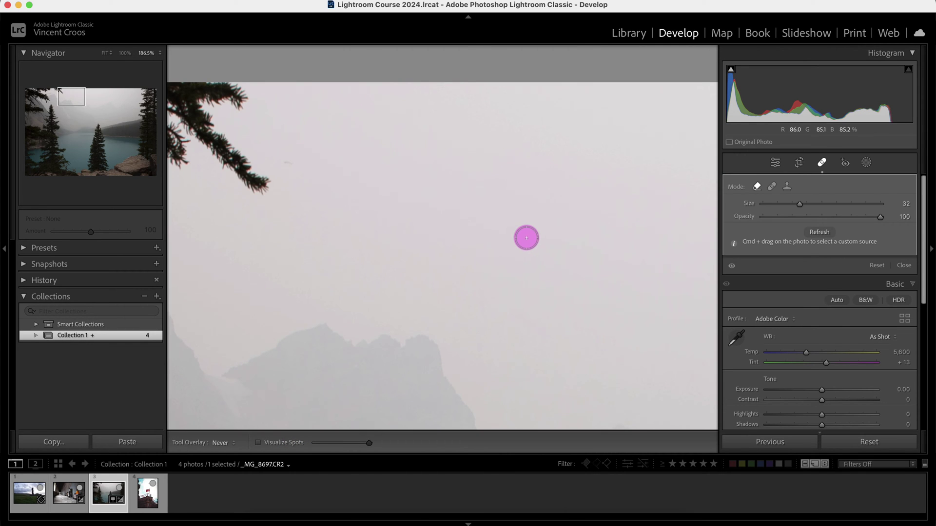
{"action": "key", "text": "a"}
{"action": "key", "text": "a"}
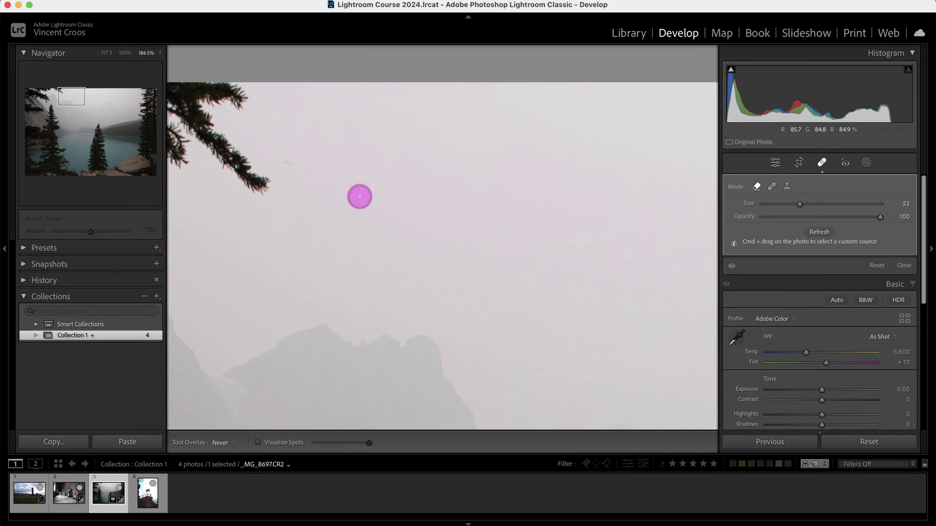
{"action": "key", "text": "a"}
Remove the small white dust speck in the sky and view the whole photo's spot map.
{"action": "left_click_drag", "start_coordinate": [300, 161], "coordinate": [288, 159]}
{"action": "key", "text": "a"}
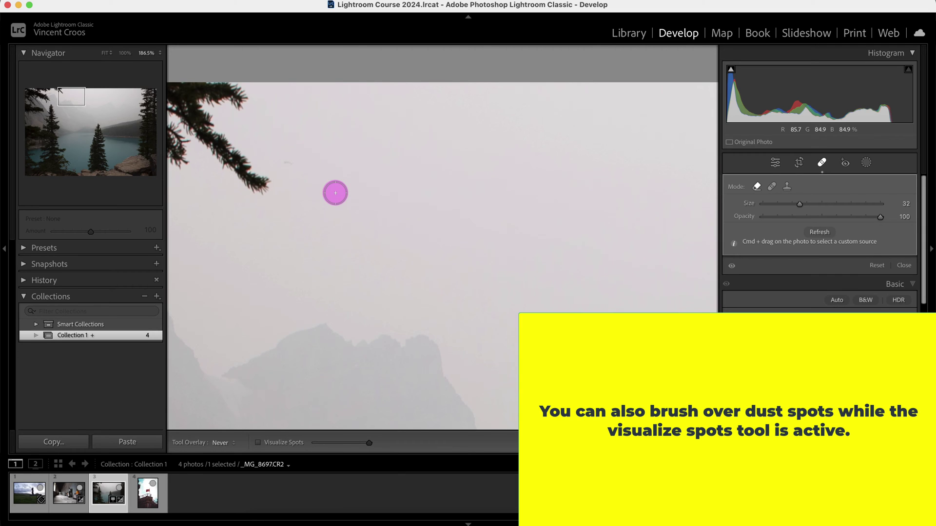
{"action": "key", "text": "a"}
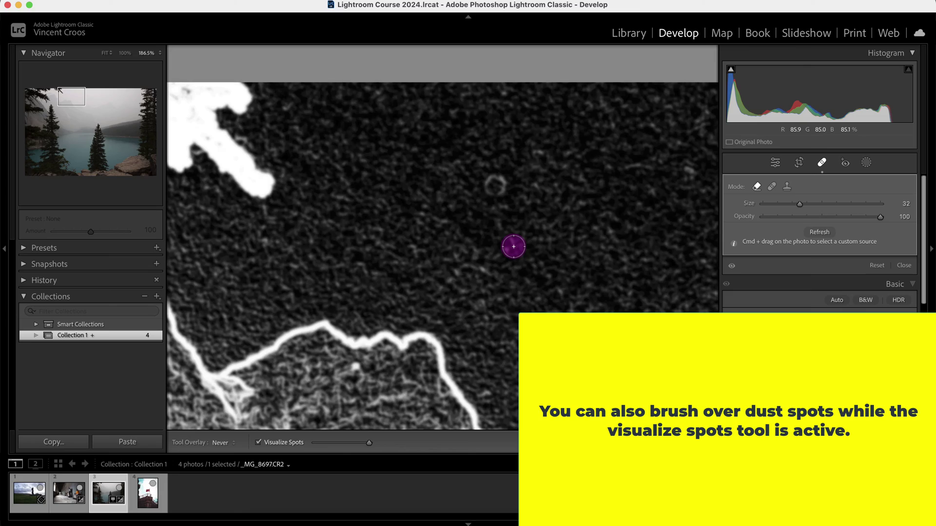
{"action": "key", "text": "z"}
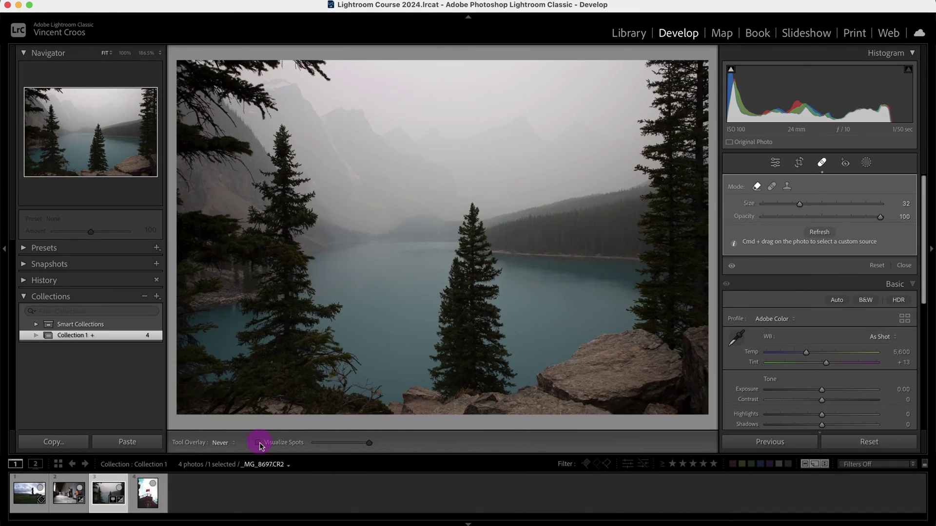
{"action": "left_click", "coordinate": [259, 443]}
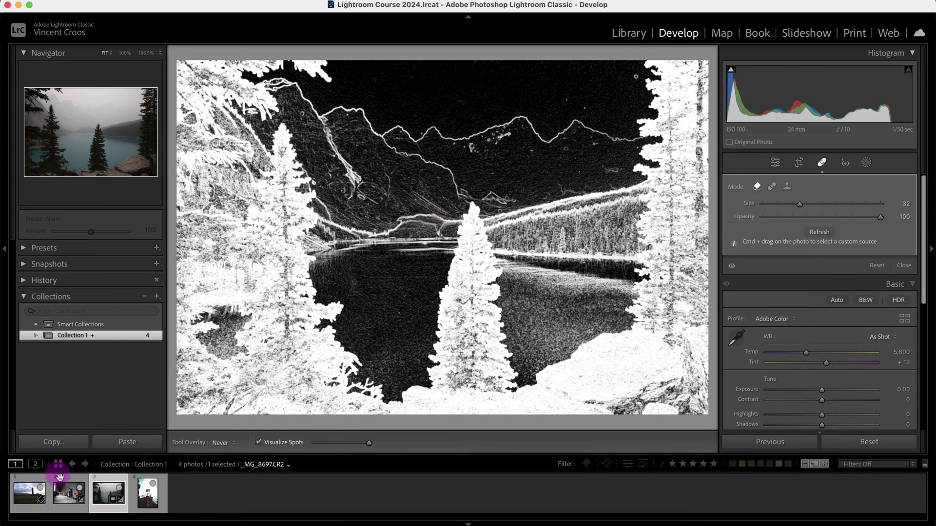
Open the Moai photo, turn off Visualize Spots, and zoom to the wire and post in the lower-left grass.
{"action": "left_click", "coordinate": [21, 496]}
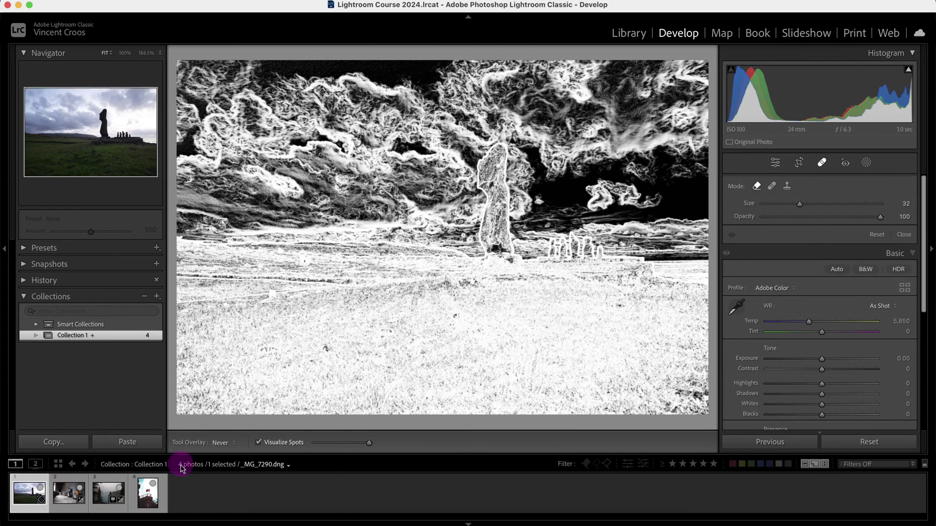
{"action": "key", "text": "a"}
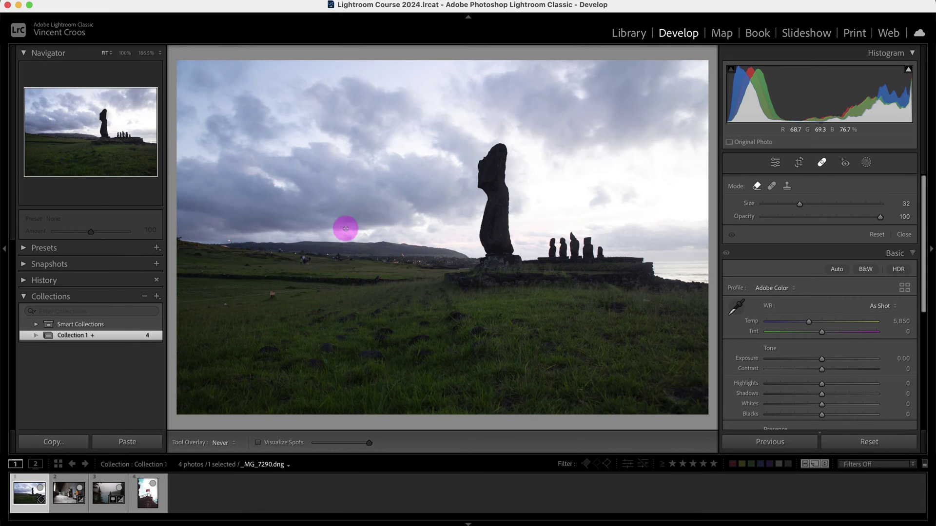
{"action": "key", "text": "z"}
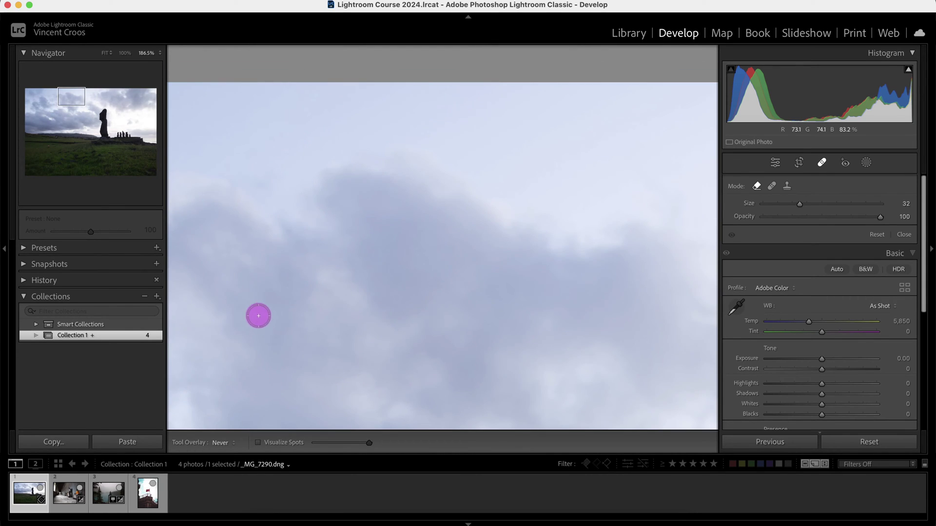
{"action": "left_click", "coordinate": [32, 154]}
{"action": "left_click_drag", "start_coordinate": [32, 154], "coordinate": [38, 145]}
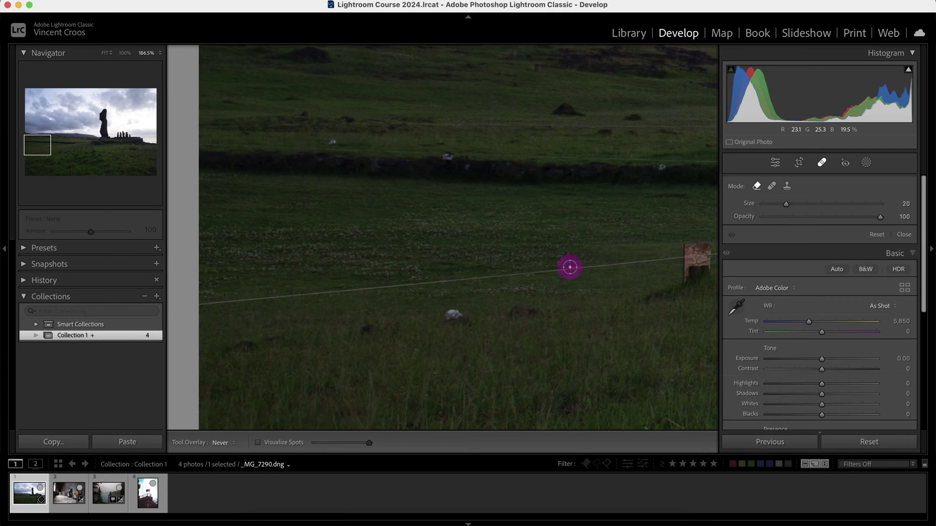
Remove the wire in a straight Shift-click line from its left end to the small post.
{"action": "left_click", "coordinate": [201, 304]}
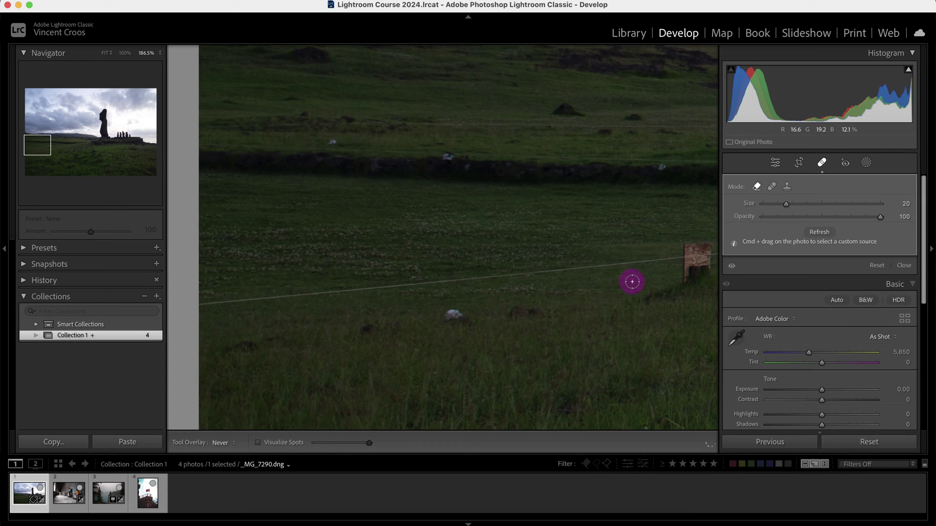
{"action": "left_click", "coordinate": [687, 260], "text": "shift"}
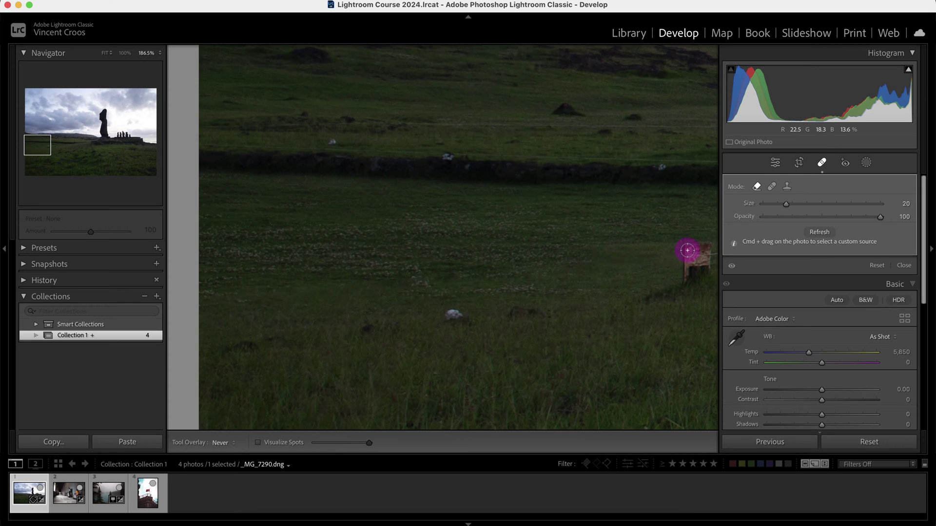
{"action": "key", "text": "h"}
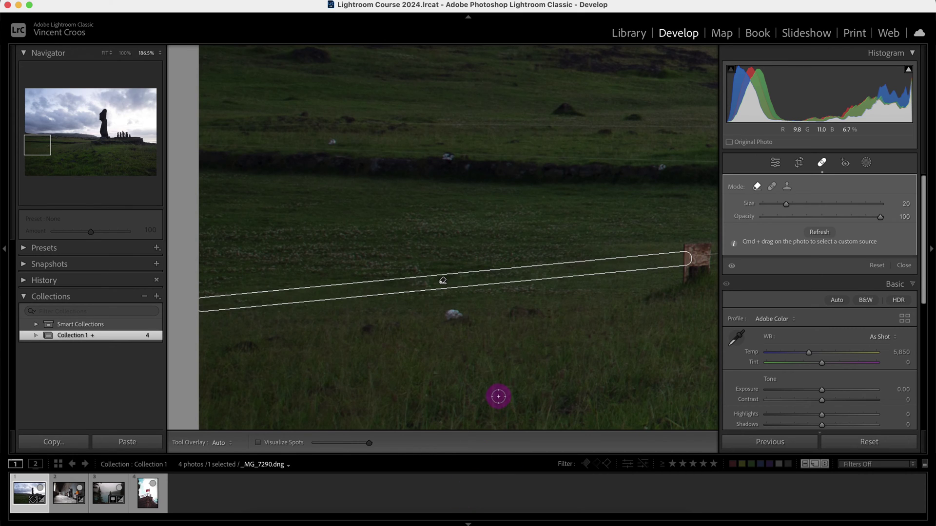
Erase the remaining wire to the right of the post, then hide the retouch overlays.
{"action": "mouse_move", "coordinate": [453, 313]}
{"action": "left_mouse_down"}
{"action": "mouse_move", "coordinate": [443, 313]}
{"action": "mouse_move", "coordinate": [463, 312]}
{"action": "left_mouse_up"}
{"action": "left_click_drag", "start_coordinate": [644, 324], "coordinate": [398, 353]}
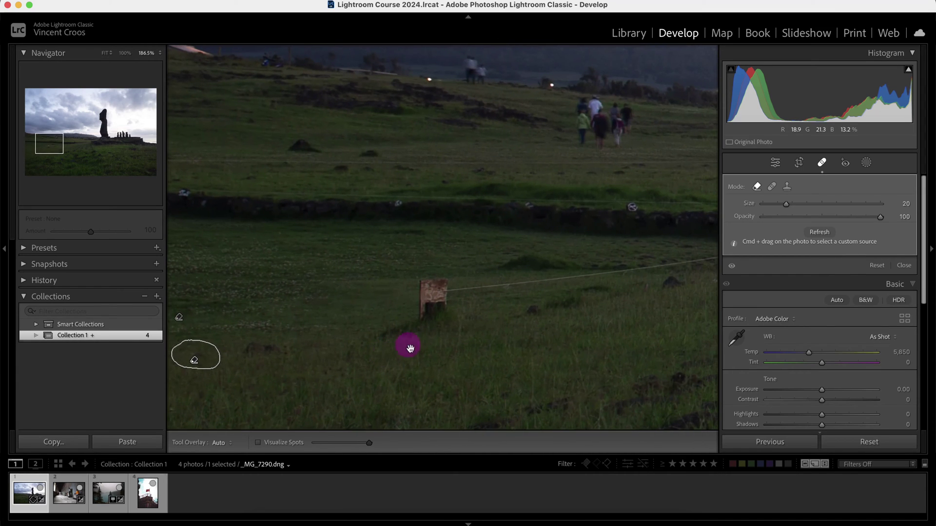
{"action": "left_click_drag", "start_coordinate": [559, 315], "coordinate": [363, 335]}
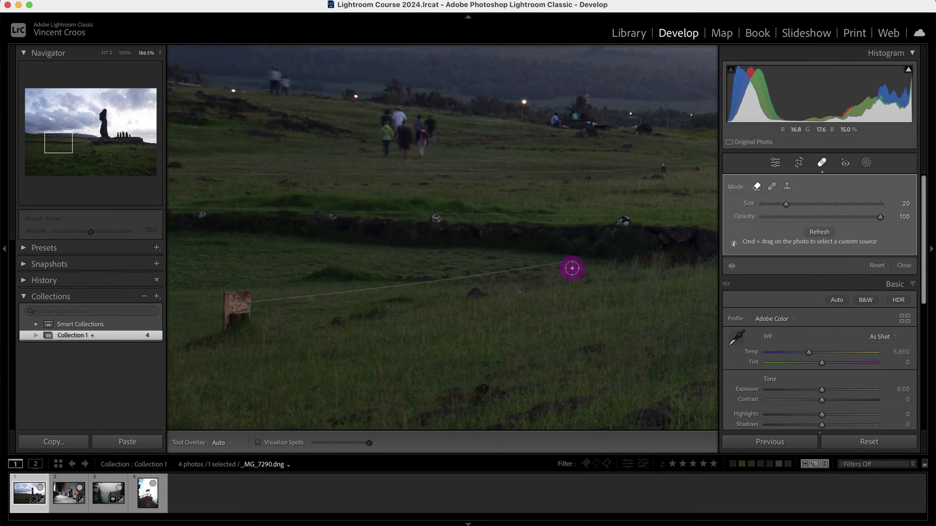
{"action": "left_click", "coordinate": [574, 264]}
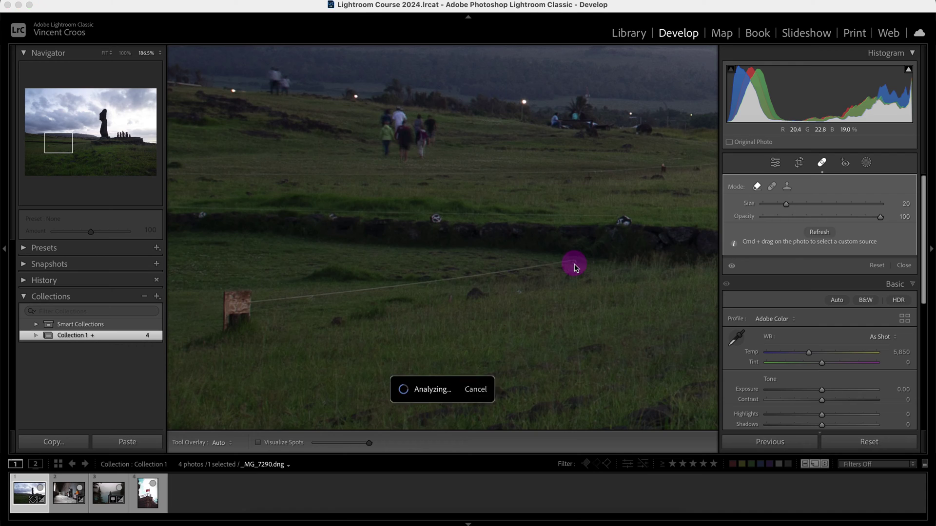
{"action": "left_click", "coordinate": [255, 303], "text": "shift"}
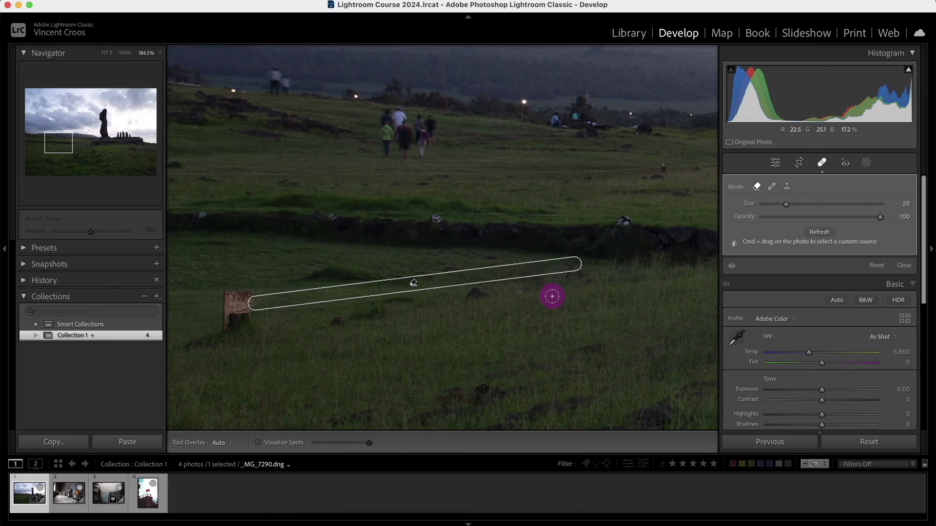
{"action": "key", "text": "h"}
{"action": "key", "text": "h"}
{"action": "key", "text": "h"}
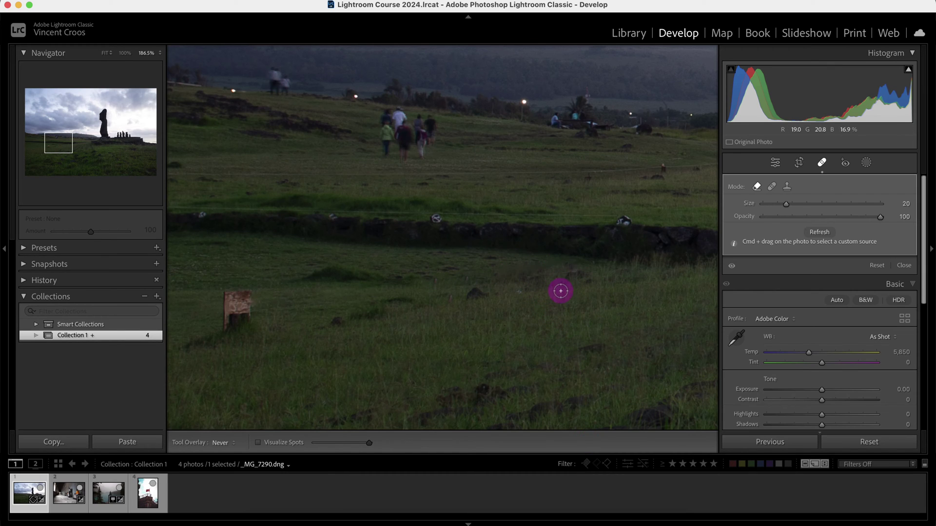
Refresh the wire removal several times, then paint a long Remove stroke across the grass right of the post.
{"action": "left_click", "coordinate": [820, 233]}
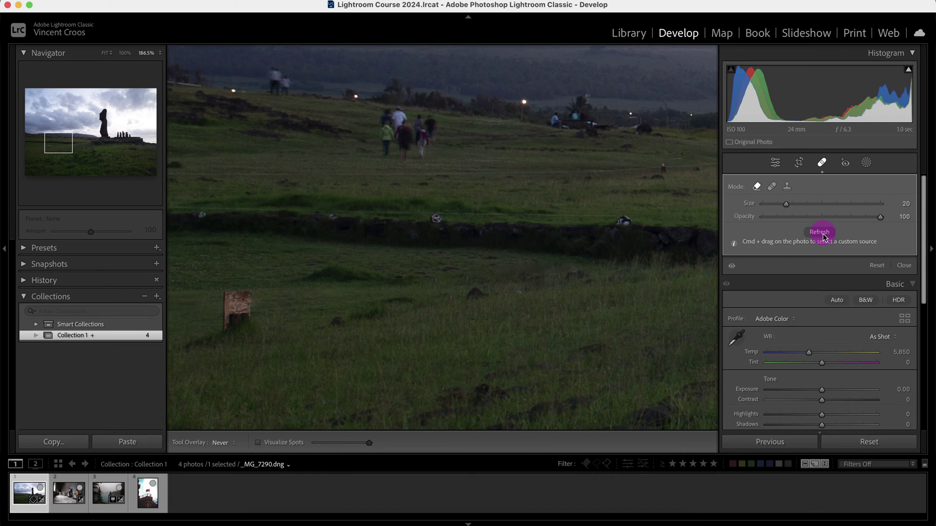
{"action": "left_click", "coordinate": [821, 233]}
{"action": "left_click", "coordinate": [824, 236]}
{"action": "left_click", "coordinate": [824, 236]}
{"action": "left_click", "coordinate": [824, 236]}
{"action": "left_click", "coordinate": [824, 236]}
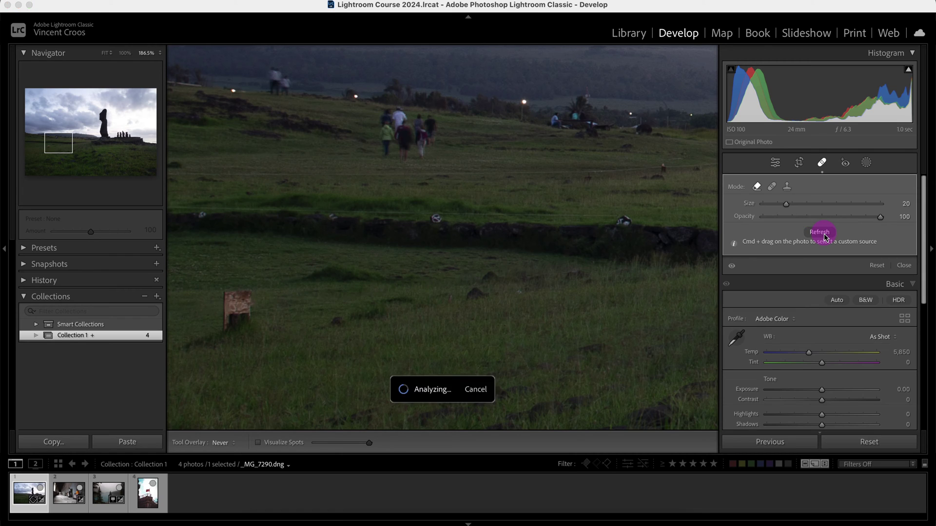
{"action": "left_click", "coordinate": [825, 236]}
{"action": "left_click", "coordinate": [825, 236]}
{"action": "left_click", "coordinate": [824, 235]}
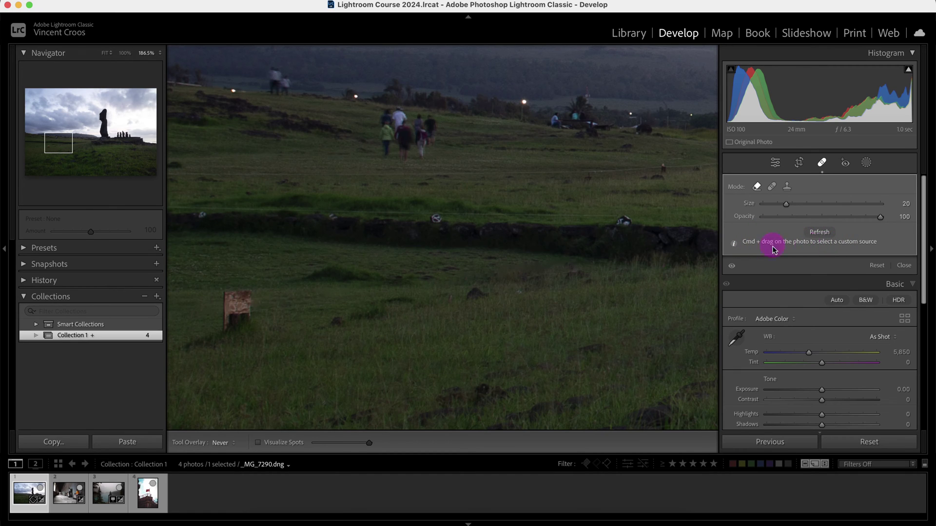
{"action": "mouse_move", "coordinate": [363, 331]}
{"action": "left_mouse_down"}
{"action": "mouse_move", "coordinate": [467, 341]}
{"action": "mouse_move", "coordinate": [613, 330]}
{"action": "mouse_move", "coordinate": [676, 298]}
{"action": "mouse_move", "coordinate": [699, 297]}
{"action": "mouse_move", "coordinate": [706, 350]}
{"action": "left_mouse_up"}
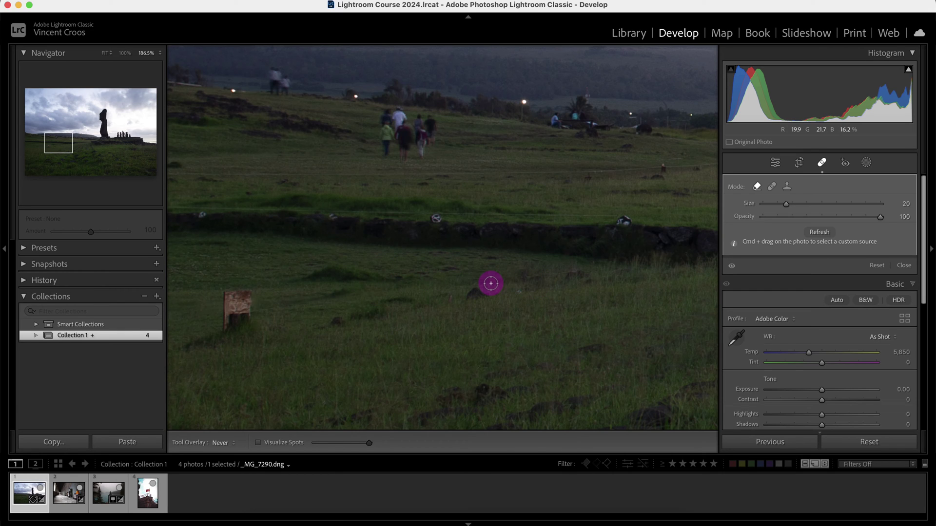
{"action": "key", "text": "h"}
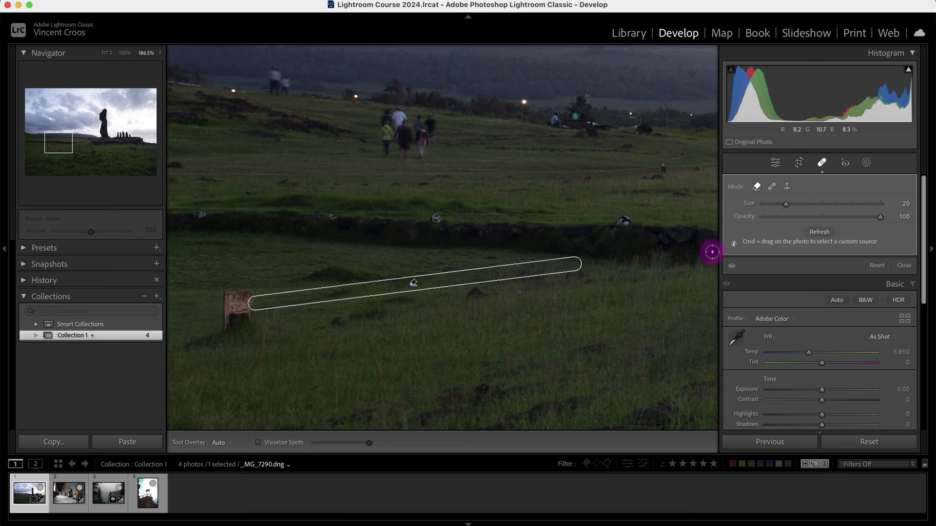
Make the long grass fix a Heal with shifted source and Feather 52, then revert to Remove and refresh.
{"action": "left_click", "coordinate": [772, 188]}
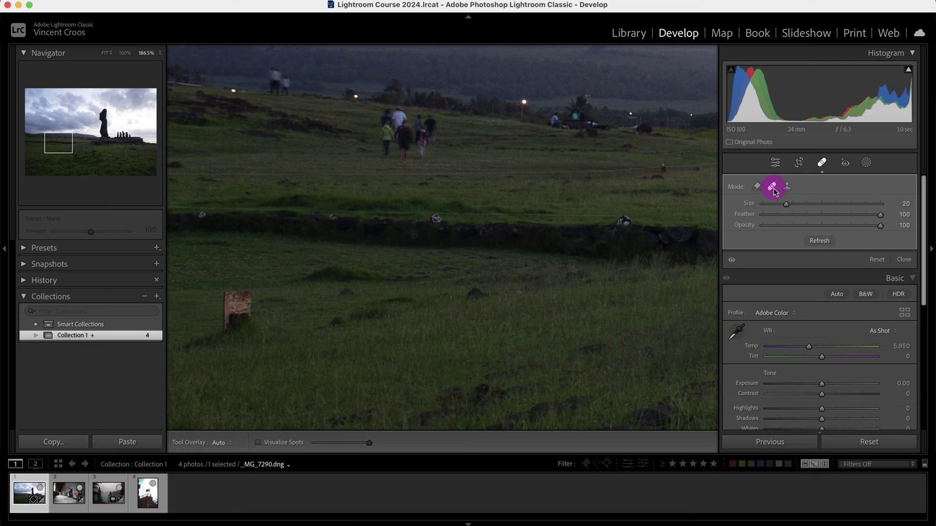
{"action": "mouse_move", "coordinate": [549, 291]}
{"action": "left_mouse_down"}
{"action": "mouse_move", "coordinate": [504, 320]}
{"action": "mouse_move", "coordinate": [504, 334]}
{"action": "left_mouse_up"}
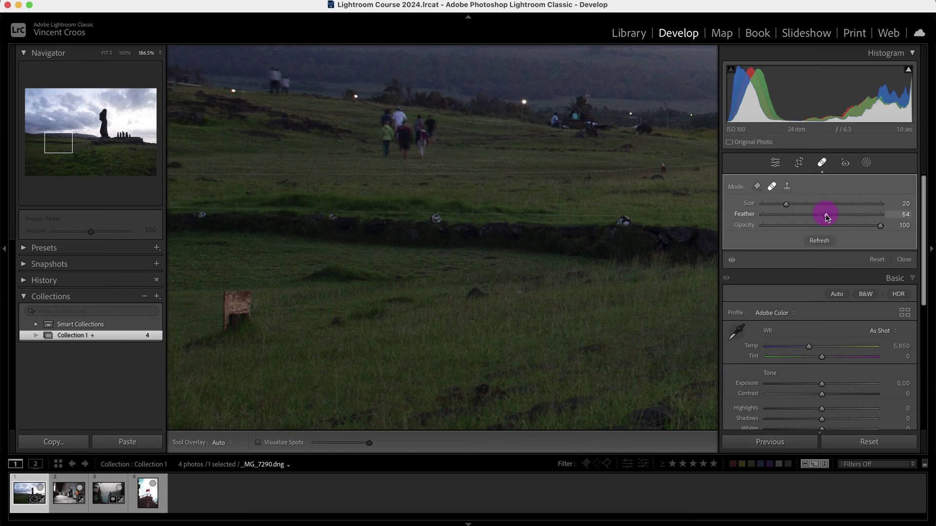
{"action": "left_click_drag", "start_coordinate": [826, 216], "coordinate": [824, 215]}
{"action": "left_click", "coordinate": [757, 188]}
{"action": "left_click", "coordinate": [757, 188]}
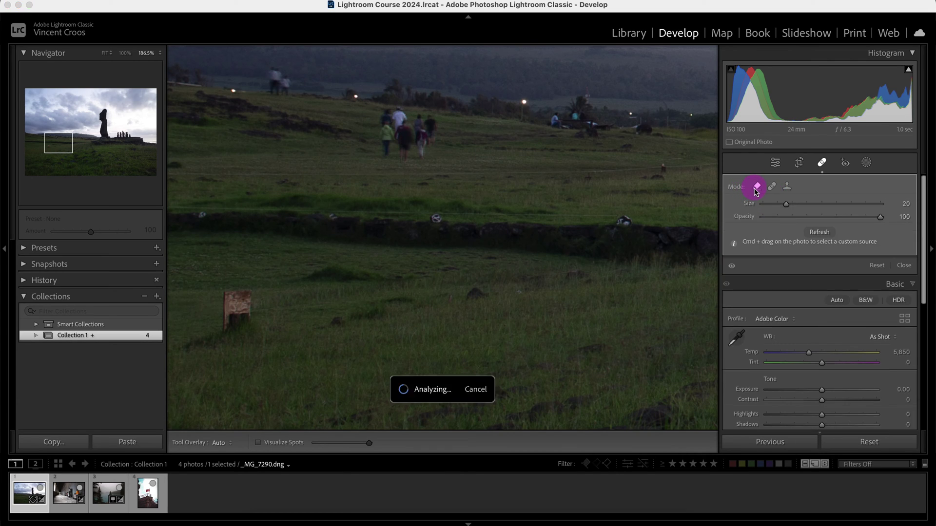
{"action": "left_click", "coordinate": [823, 233]}
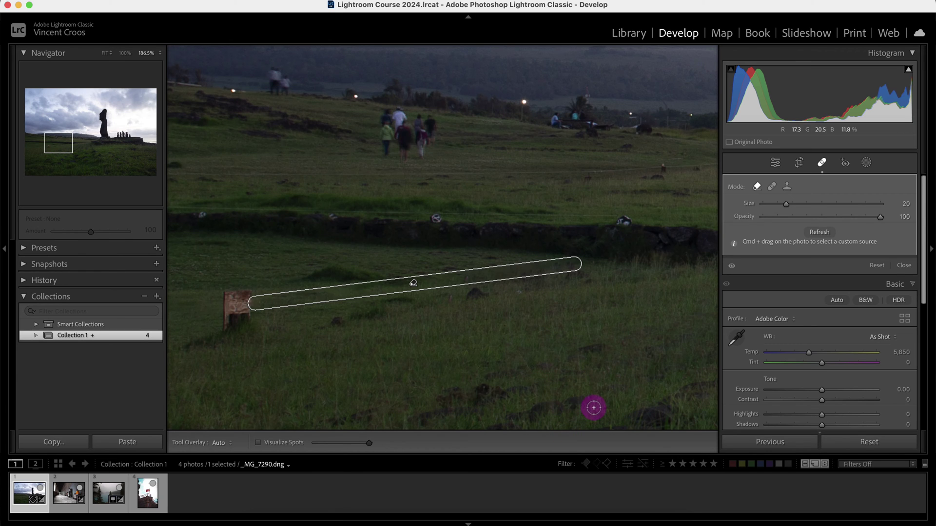
Zoom to 570%, hide the retouch outlines and remove a small spot in the grass.
{"action": "scroll", "coordinate": [539, 274], "scroll_direction": "up", "scroll_amount": 5}
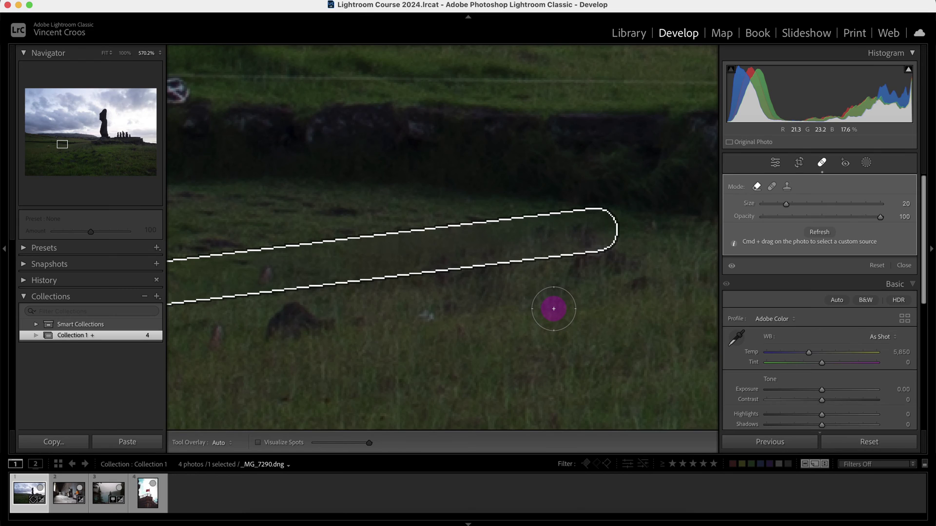
{"action": "key", "text": "h"}
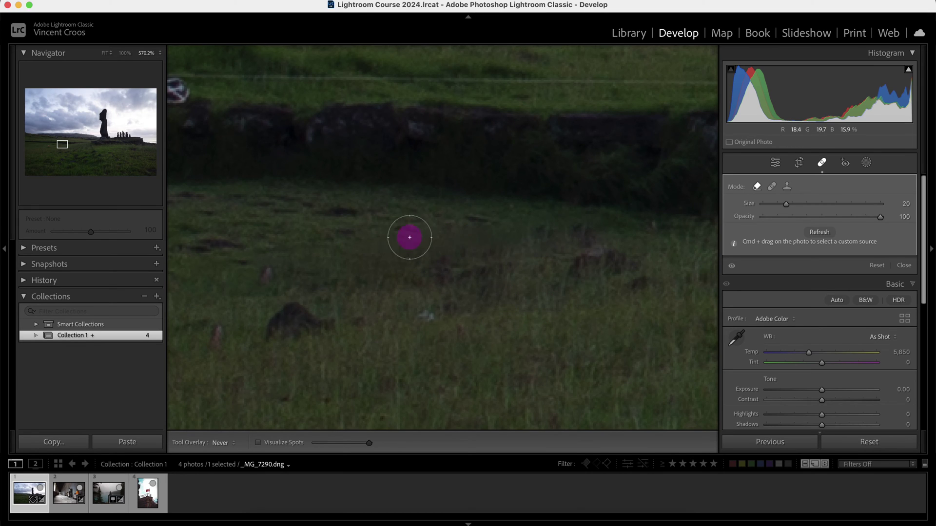
{"action": "mouse_move", "coordinate": [487, 215]}
{"action": "left_mouse_down"}
{"action": "mouse_move", "coordinate": [504, 242]}
{"action": "mouse_move", "coordinate": [495, 251]}
{"action": "mouse_move", "coordinate": [365, 247]}
{"action": "mouse_move", "coordinate": [391, 301]}
{"action": "mouse_move", "coordinate": [481, 270]}
{"action": "left_mouse_up"}
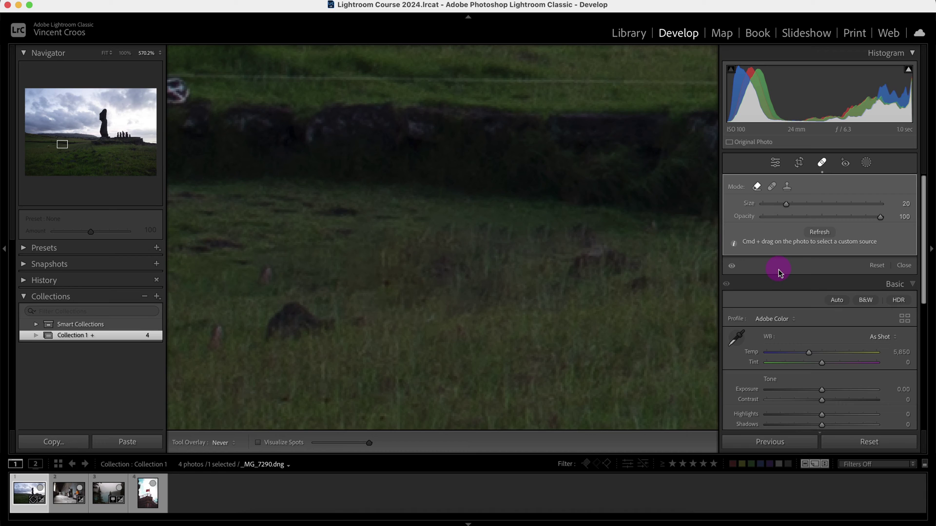
{"action": "scroll", "coordinate": [589, 278], "scroll_direction": "down", "scroll_amount": 5}
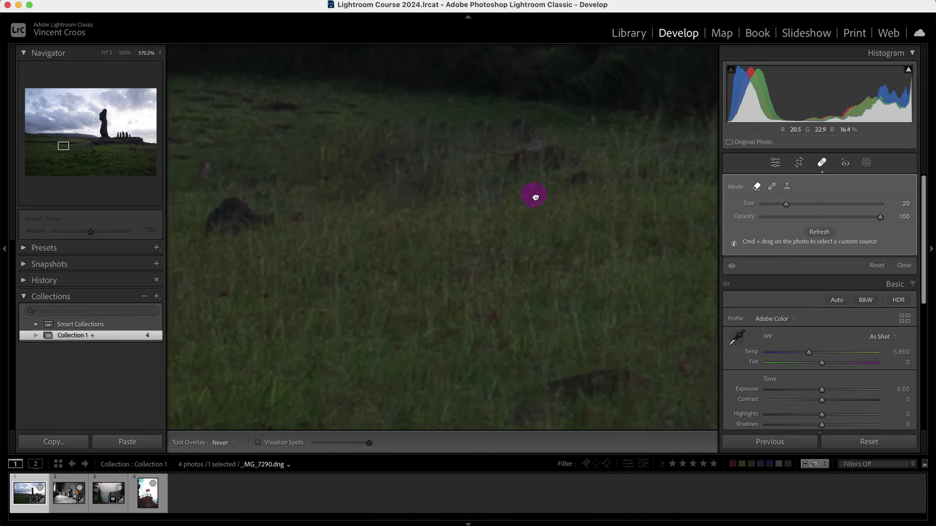
Undo the last heal spot and paint new heal strokes over the small stones in the grass.
{"action": "key", "text": "h"}
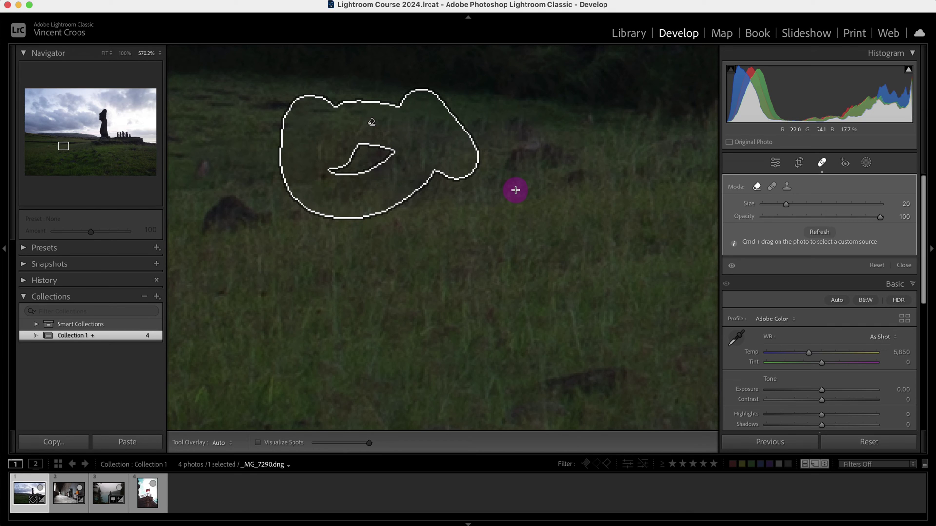
{"action": "key", "text": "super+z"}
{"action": "mouse_move", "coordinate": [531, 124]}
{"action": "left_mouse_down"}
{"action": "mouse_move", "coordinate": [447, 153]}
{"action": "mouse_move", "coordinate": [374, 132]}
{"action": "mouse_move", "coordinate": [291, 136]}
{"action": "mouse_move", "coordinate": [337, 161]}
{"action": "mouse_move", "coordinate": [437, 126]}
{"action": "mouse_move", "coordinate": [346, 131]}
{"action": "mouse_move", "coordinate": [395, 157]}
{"action": "mouse_move", "coordinate": [423, 142]}
{"action": "left_mouse_up"}
{"action": "key", "text": "h"}
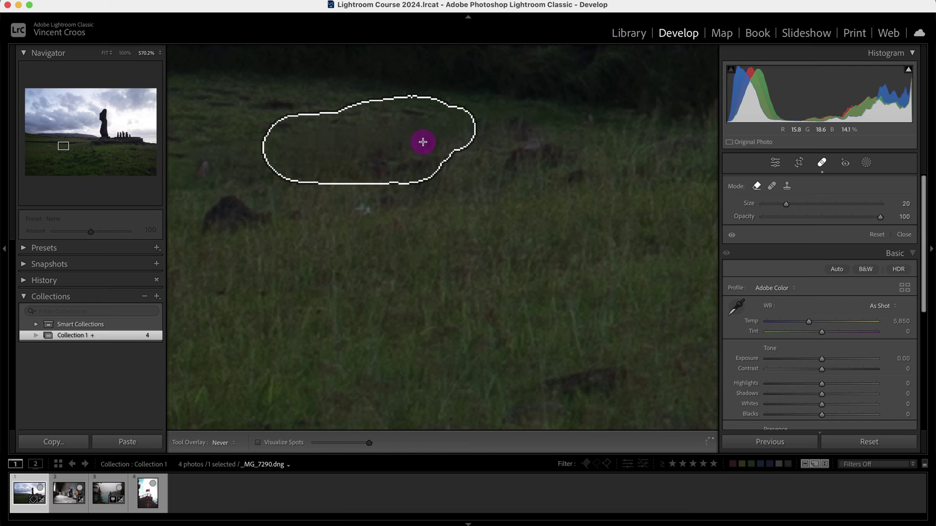
{"action": "mouse_move", "coordinate": [366, 155]}
{"action": "left_mouse_down"}
{"action": "mouse_move", "coordinate": [430, 175]}
{"action": "mouse_move", "coordinate": [464, 161]}
{"action": "left_mouse_up"}
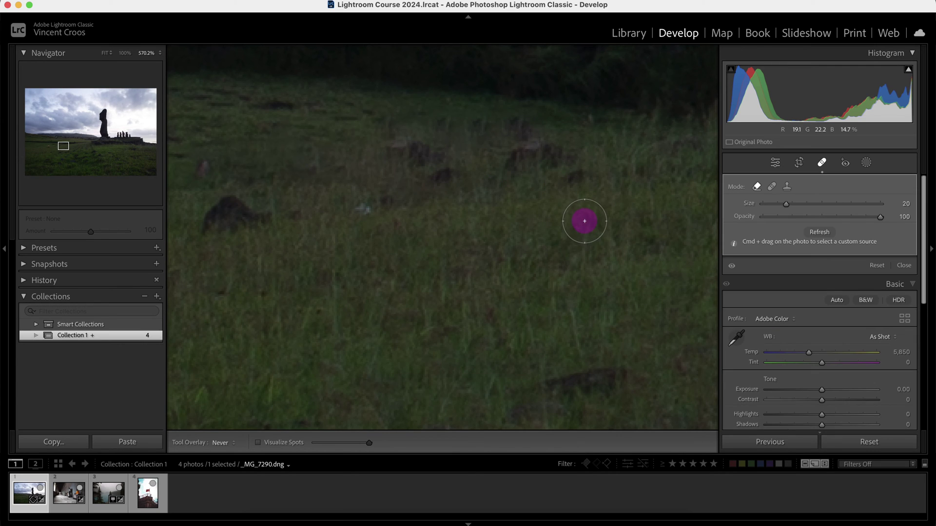
{"action": "key", "text": "h"}
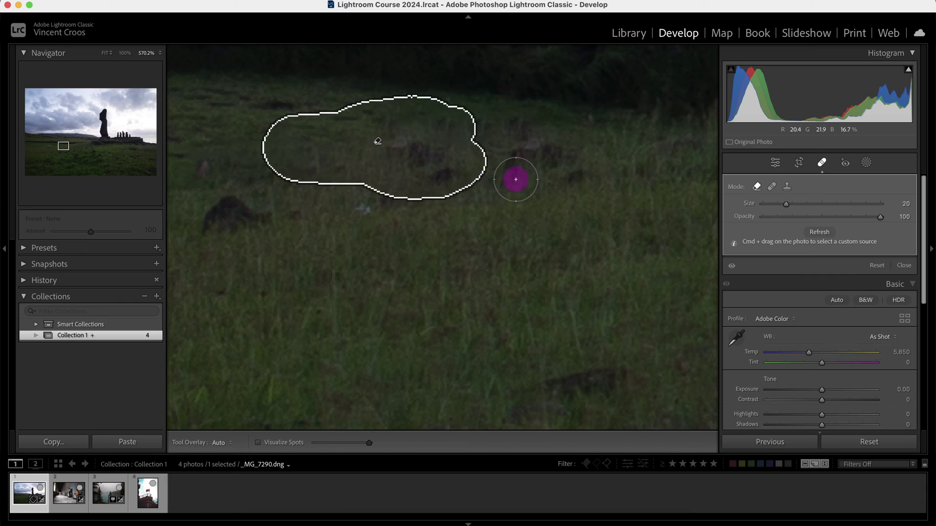
Turn the fix into a Clone with Feather 100 and move its source onto clean grass.
{"action": "left_click", "coordinate": [787, 188]}
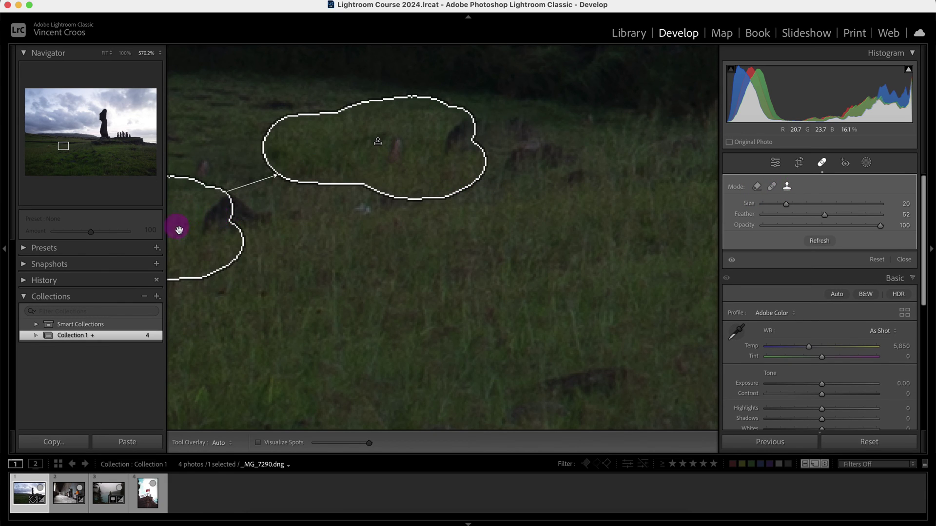
{"action": "left_click_drag", "start_coordinate": [299, 253], "coordinate": [448, 257]}
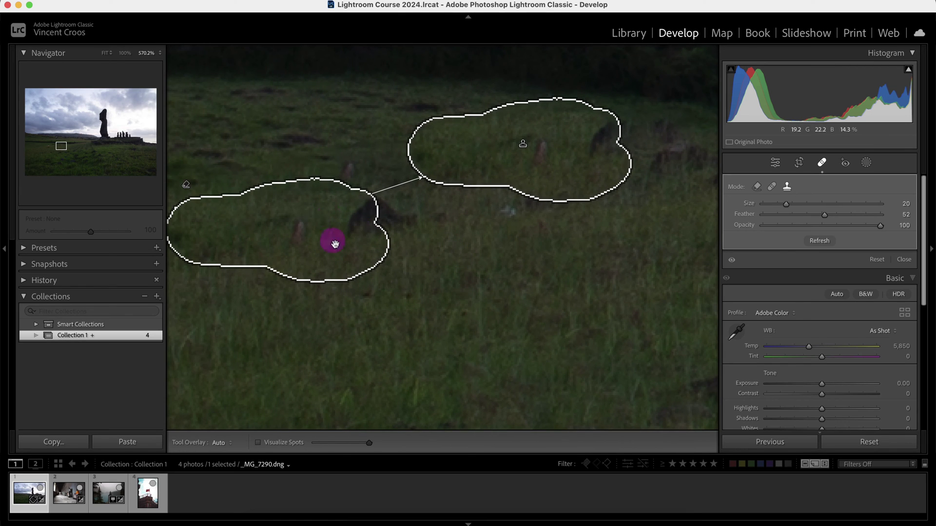
{"action": "scroll", "coordinate": [353, 236], "scroll_direction": "right", "scroll_amount": 5}
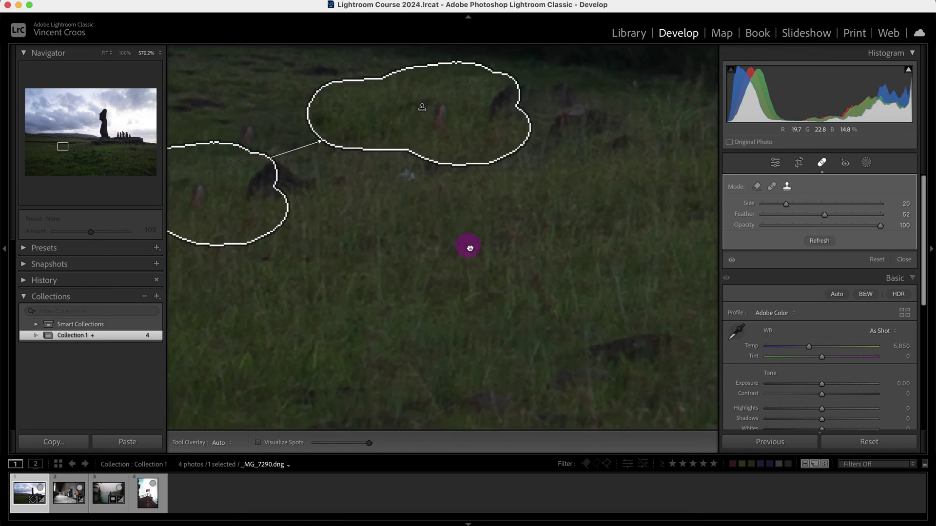
{"action": "left_click_drag", "start_coordinate": [286, 220], "coordinate": [586, 286]}
{"action": "left_click_drag", "start_coordinate": [880, 220], "coordinate": [920, 221]}
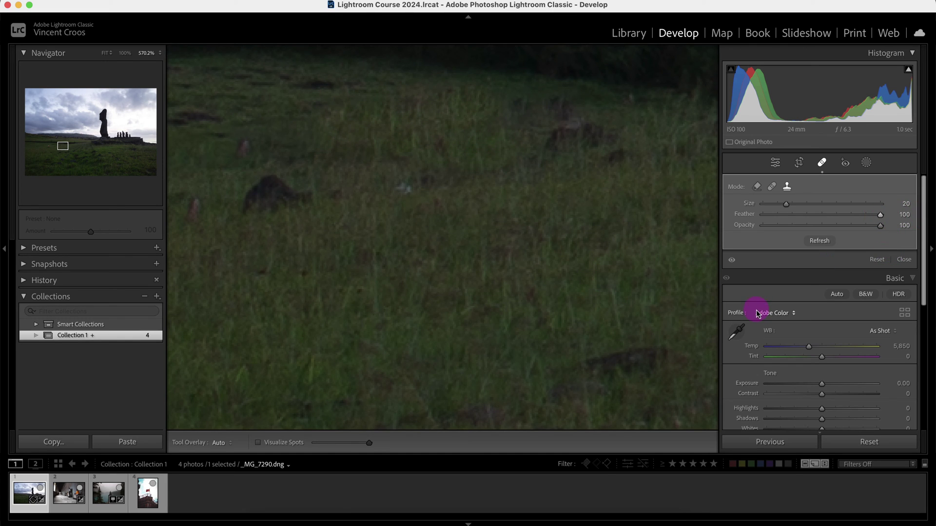
{"action": "left_click_drag", "start_coordinate": [552, 259], "coordinate": [639, 215]}
{"action": "left_click_drag", "start_coordinate": [443, 258], "coordinate": [405, 323]}
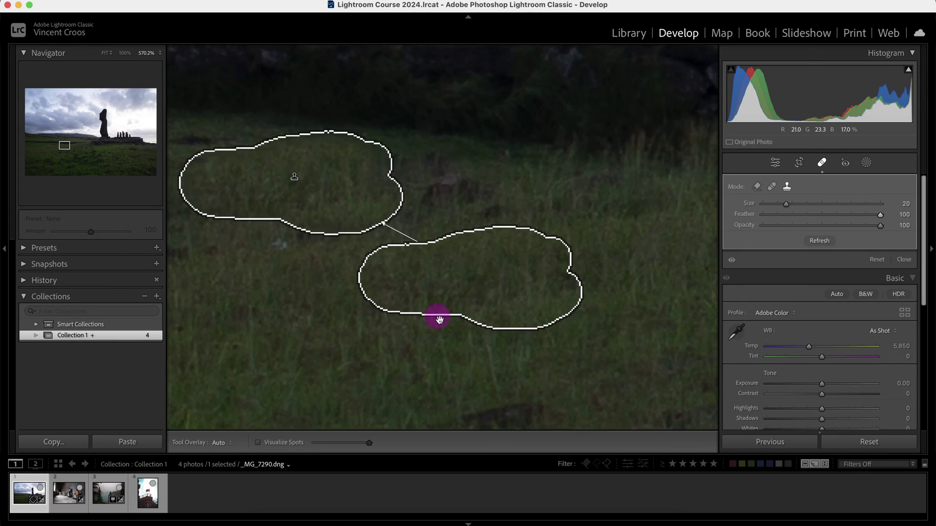
{"action": "left_click_drag", "start_coordinate": [524, 286], "coordinate": [629, 245]}
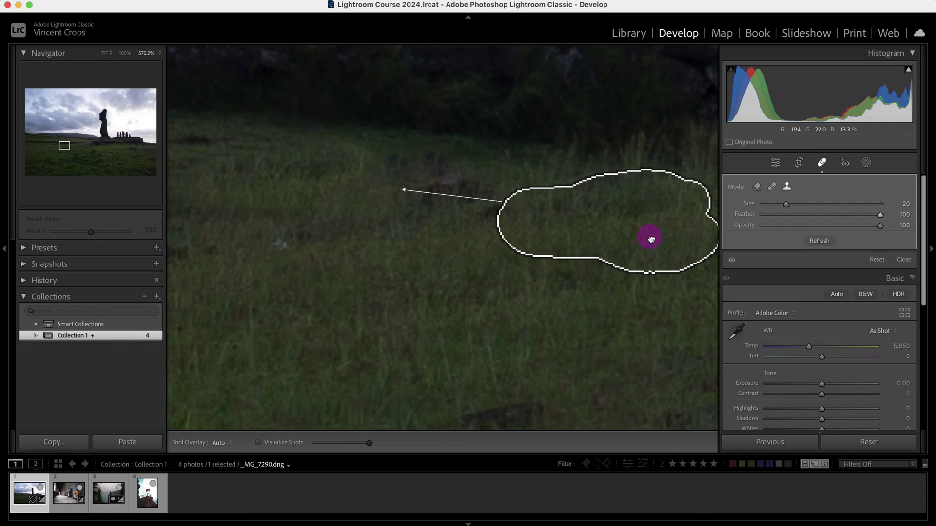
{"action": "key", "text": "h"}
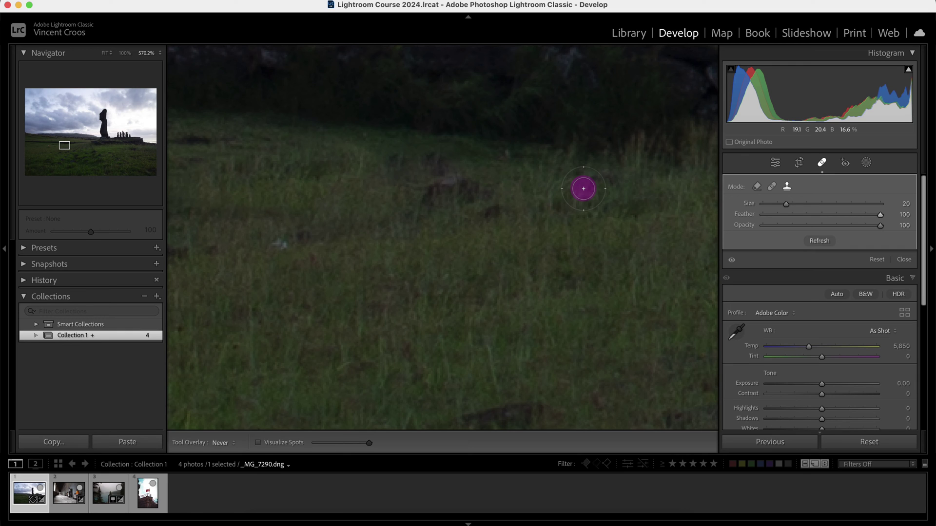
Zoom out to the whole photo, then back in and pan onto the stone signpost.
{"action": "key", "text": "z"}
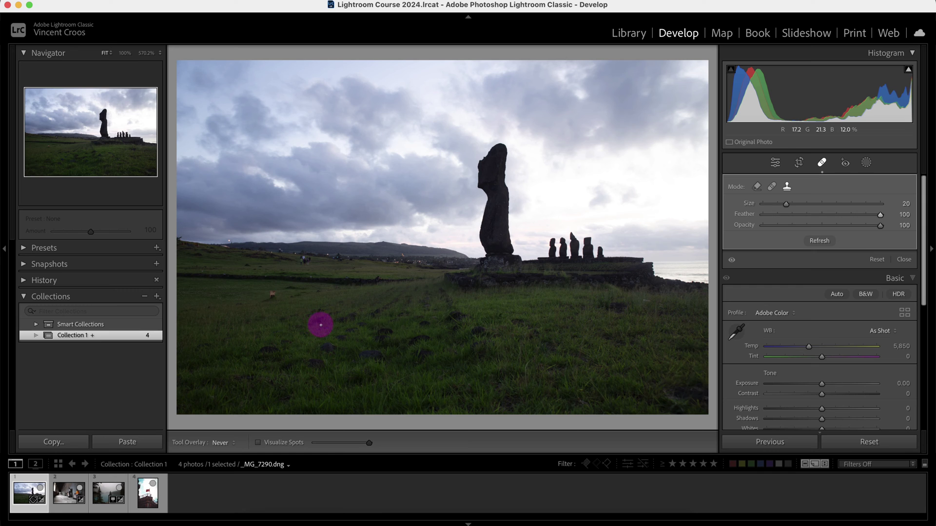
{"action": "key", "text": "z"}
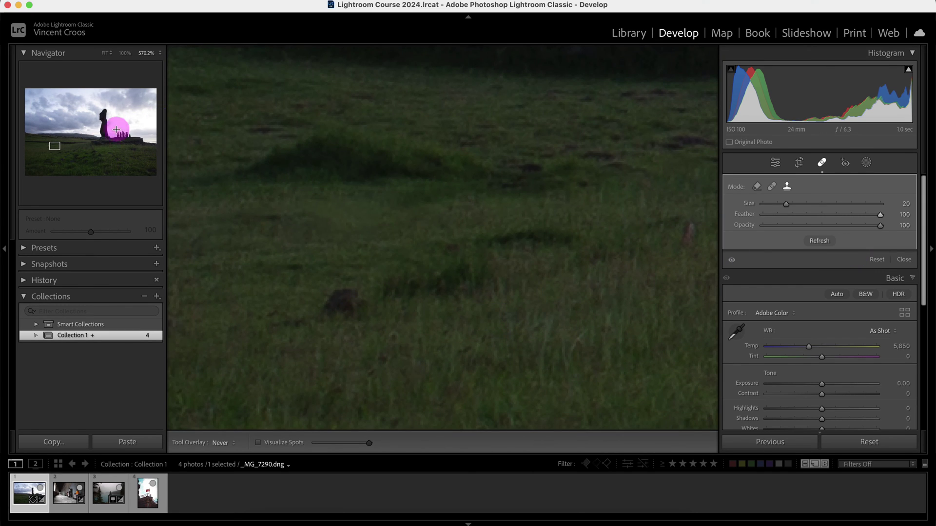
{"action": "left_click_drag", "start_coordinate": [54, 146], "coordinate": [48, 146]}
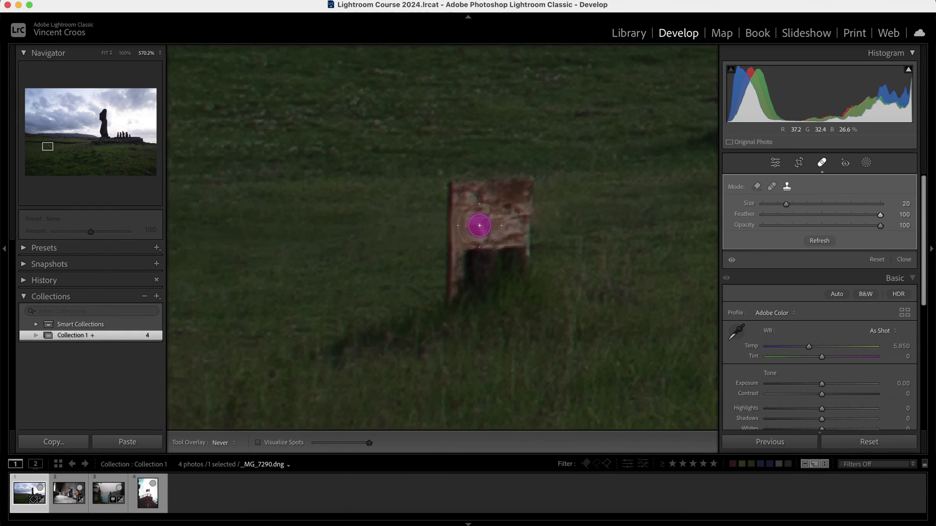
{"action": "left_click_drag", "start_coordinate": [558, 249], "coordinate": [564, 207]}
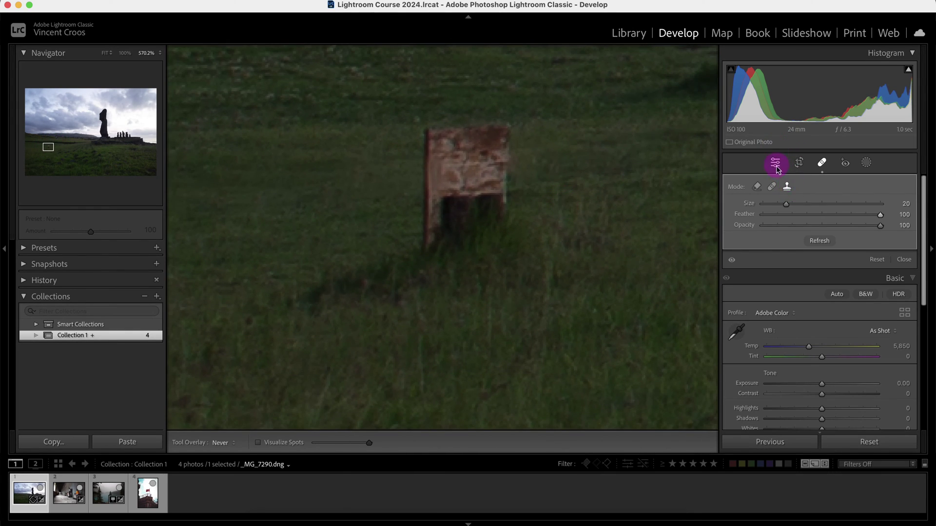
Switch to Remove mode, paint over the stone signpost and regenerate the fill.
{"action": "left_click", "coordinate": [758, 187]}
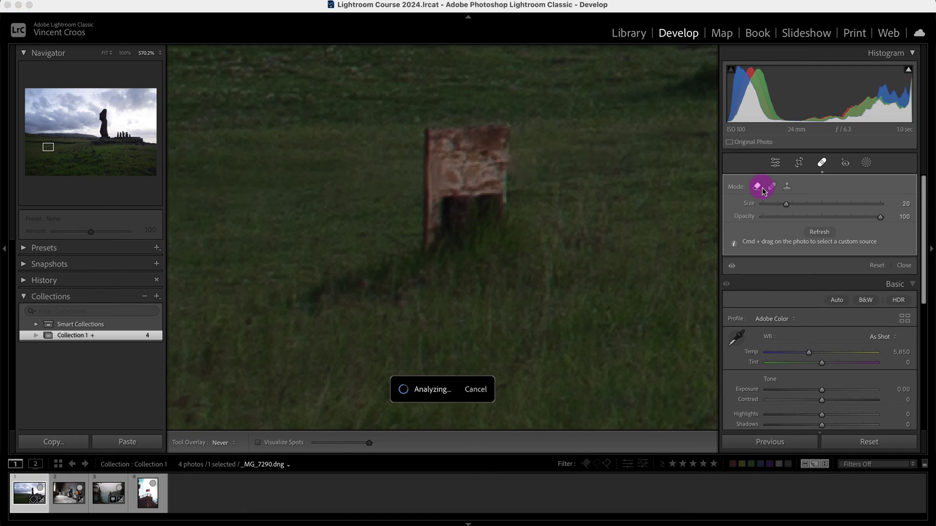
{"action": "mouse_move", "coordinate": [446, 136]}
{"action": "left_mouse_down"}
{"action": "mouse_move", "coordinate": [419, 137]}
{"action": "mouse_move", "coordinate": [426, 216]}
{"action": "mouse_move", "coordinate": [281, 298]}
{"action": "mouse_move", "coordinate": [546, 271]}
{"action": "mouse_move", "coordinate": [504, 180]}
{"action": "mouse_move", "coordinate": [504, 106]}
{"action": "mouse_move", "coordinate": [456, 147]}
{"action": "mouse_move", "coordinate": [459, 209]}
{"action": "mouse_move", "coordinate": [421, 261]}
{"action": "mouse_move", "coordinate": [520, 253]}
{"action": "mouse_move", "coordinate": [448, 219]}
{"action": "mouse_move", "coordinate": [479, 147]}
{"action": "mouse_move", "coordinate": [482, 246]}
{"action": "left_mouse_up"}
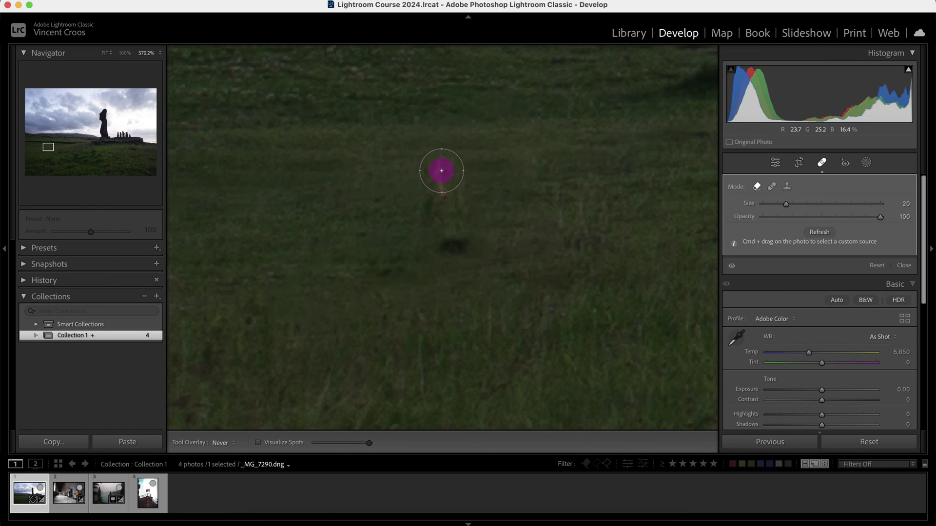
{"action": "left_click", "coordinate": [819, 232]}
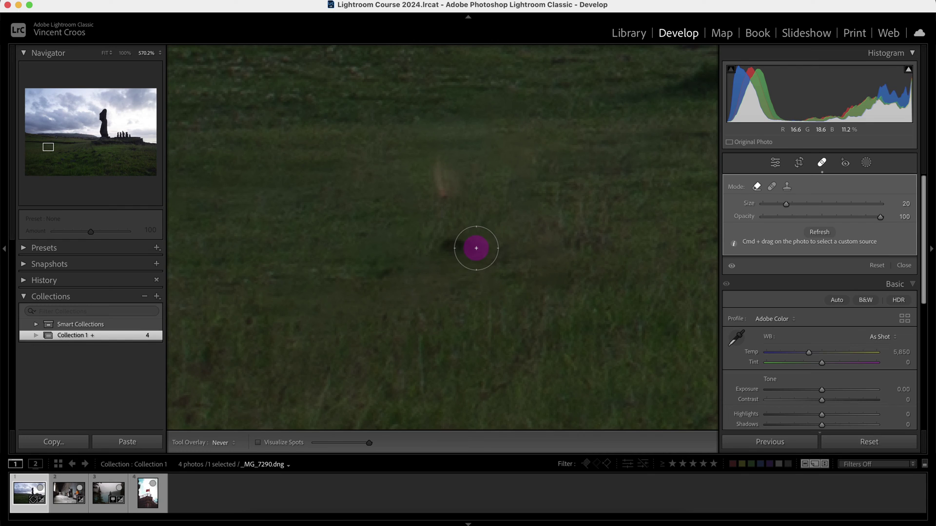
Delete that first removal and repaint a larger one covering the whole signpost.
{"action": "key", "text": "h"}
{"action": "key", "text": "alt"}
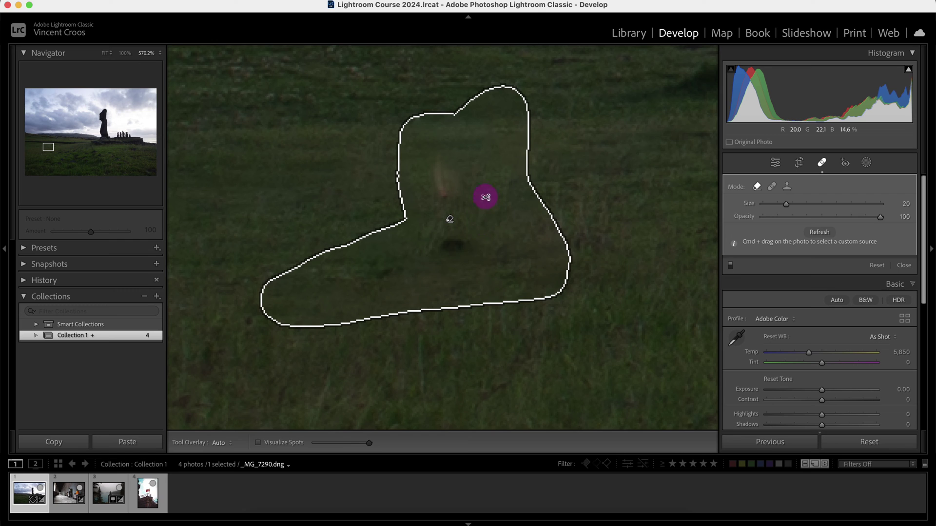
{"action": "left_click", "coordinate": [474, 179], "text": "alt"}
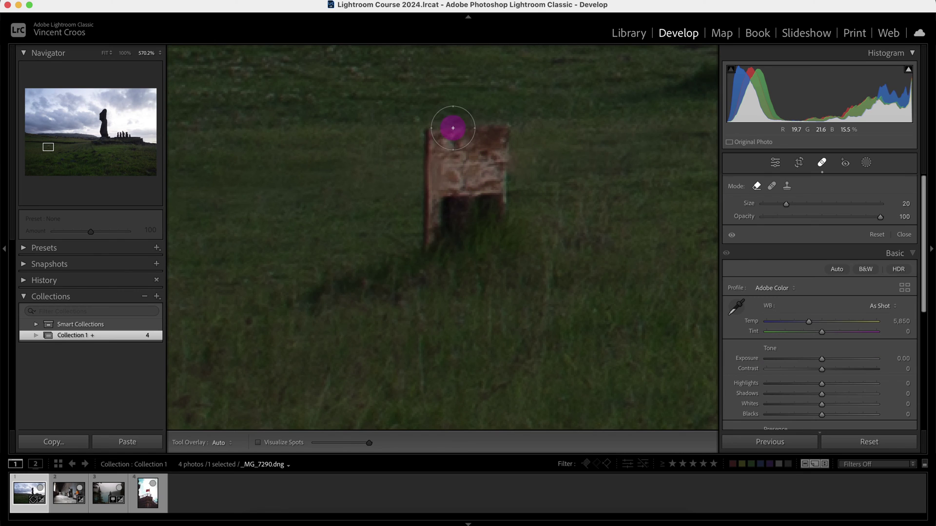
{"action": "mouse_move", "coordinate": [428, 96]}
{"action": "left_mouse_down"}
{"action": "mouse_move", "coordinate": [431, 124]}
{"action": "mouse_move", "coordinate": [373, 235]}
{"action": "mouse_move", "coordinate": [318, 267]}
{"action": "mouse_move", "coordinate": [284, 303]}
{"action": "mouse_move", "coordinate": [340, 312]}
{"action": "mouse_move", "coordinate": [554, 275]}
{"action": "mouse_move", "coordinate": [544, 171]}
{"action": "mouse_move", "coordinate": [510, 125]}
{"action": "mouse_move", "coordinate": [412, 122]}
{"action": "mouse_move", "coordinate": [444, 144]}
{"action": "mouse_move", "coordinate": [452, 166]}
{"action": "mouse_move", "coordinate": [391, 246]}
{"action": "mouse_move", "coordinate": [328, 291]}
{"action": "mouse_move", "coordinate": [496, 259]}
{"action": "mouse_move", "coordinate": [537, 230]}
{"action": "mouse_move", "coordinate": [504, 164]}
{"action": "mouse_move", "coordinate": [425, 237]}
{"action": "mouse_move", "coordinate": [515, 230]}
{"action": "mouse_move", "coordinate": [456, 179]}
{"action": "mouse_move", "coordinate": [455, 207]}
{"action": "left_mouse_up"}
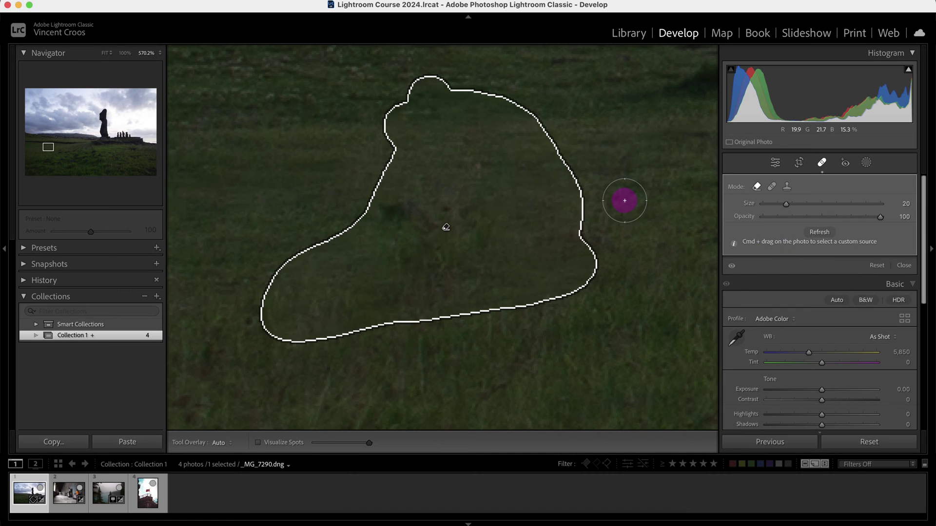
Zoom out, remove the dark rock patch in the grass, and return to Fit view.
{"action": "scroll", "coordinate": [635, 202], "scroll_direction": "down", "scroll_amount": 2}
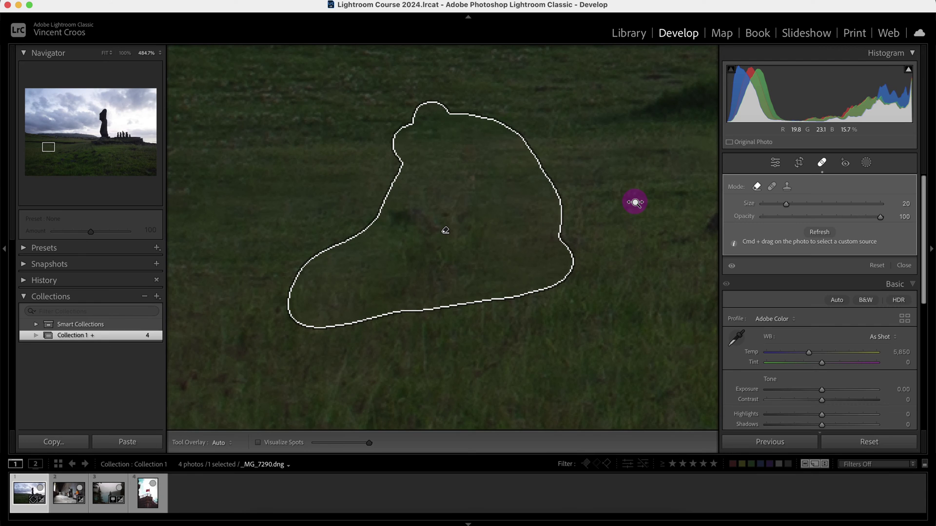
{"action": "scroll", "coordinate": [635, 202], "scroll_direction": "down", "scroll_amount": 2}
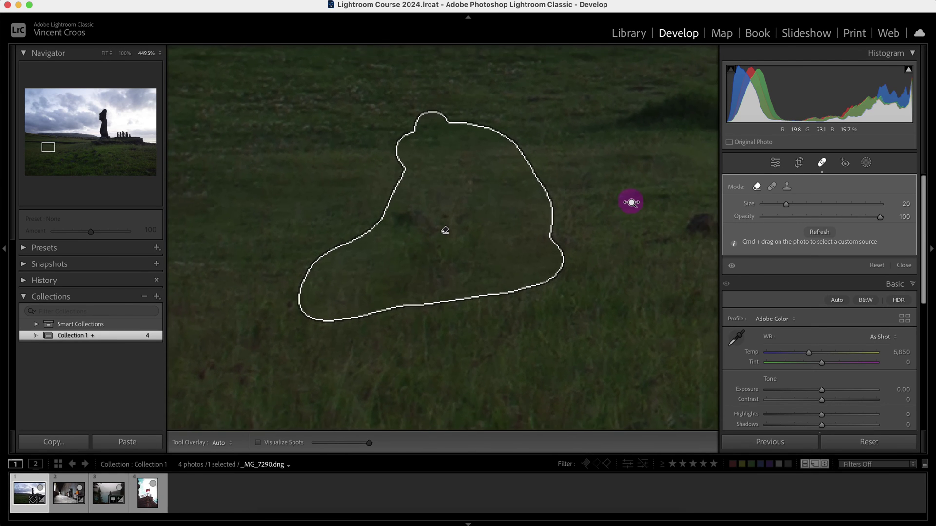
{"action": "scroll", "coordinate": [628, 202], "scroll_direction": "down", "scroll_amount": 4}
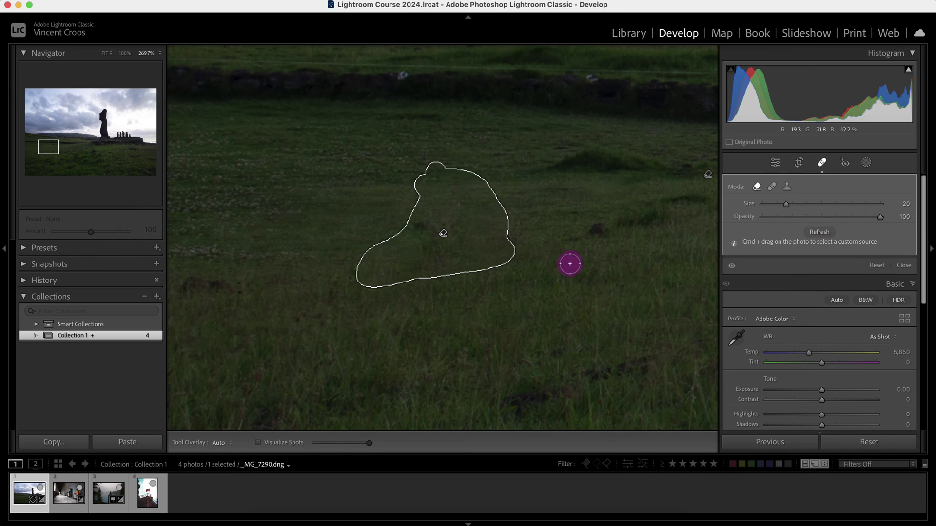
{"action": "mouse_move", "coordinate": [549, 252]}
{"action": "left_mouse_down"}
{"action": "mouse_move", "coordinate": [674, 313]}
{"action": "mouse_move", "coordinate": [706, 345]}
{"action": "left_mouse_up"}
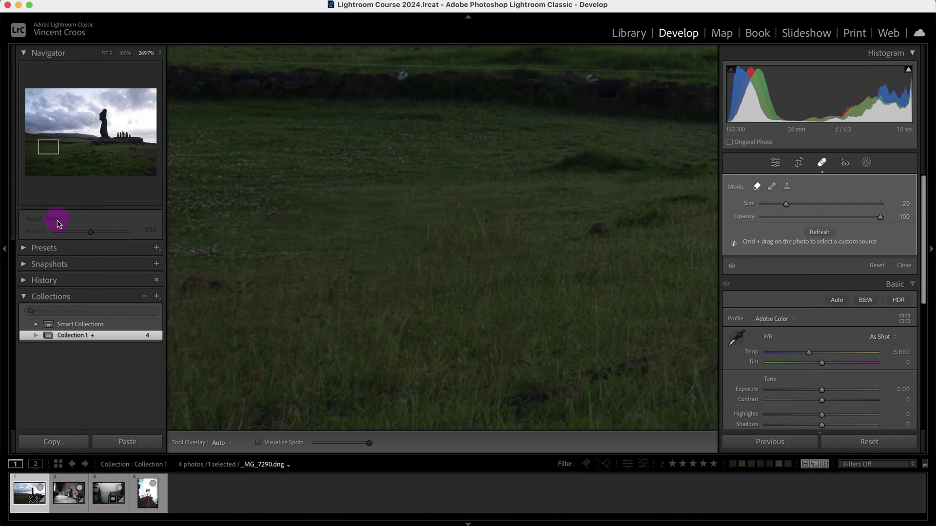
{"action": "key", "text": "z"}
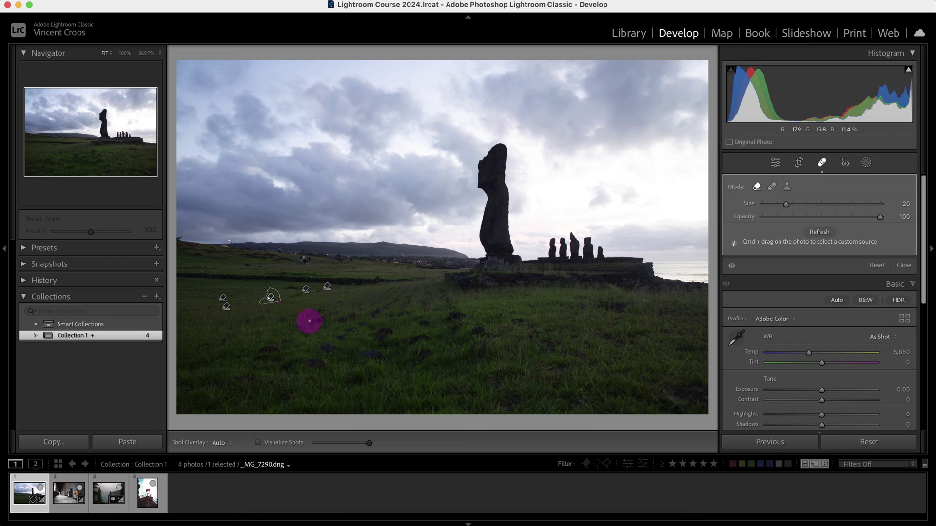
Zoom in by the stone wall and erase the crouching photographer and the small object beside it.
{"action": "left_click", "coordinate": [414, 288]}
{"action": "left_click_drag", "start_coordinate": [621, 188], "coordinate": [77, 336]}
{"action": "left_click_drag", "start_coordinate": [598, 294], "coordinate": [263, 282]}
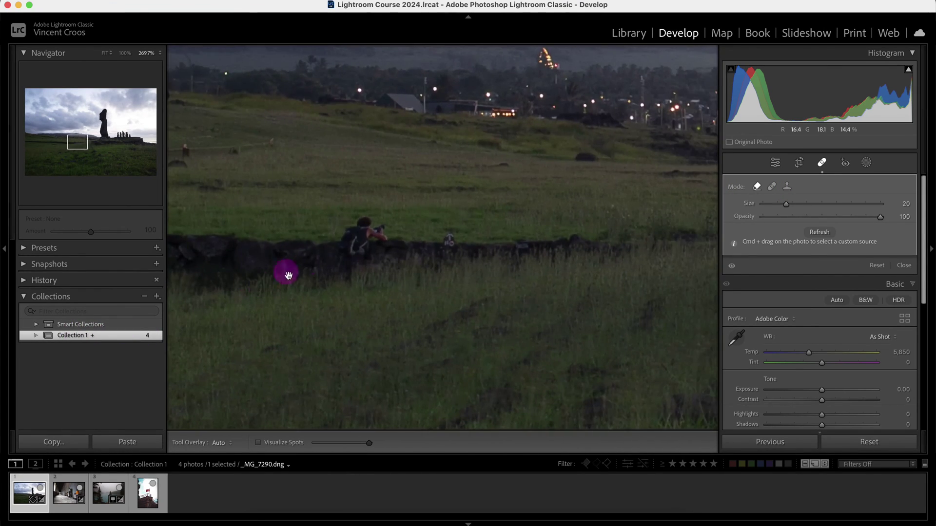
{"action": "mouse_move", "coordinate": [365, 221]}
{"action": "left_mouse_down"}
{"action": "mouse_move", "coordinate": [336, 279]}
{"action": "mouse_move", "coordinate": [379, 235]}
{"action": "mouse_move", "coordinate": [376, 220]}
{"action": "mouse_move", "coordinate": [348, 246]}
{"action": "mouse_move", "coordinate": [347, 276]}
{"action": "left_mouse_up"}
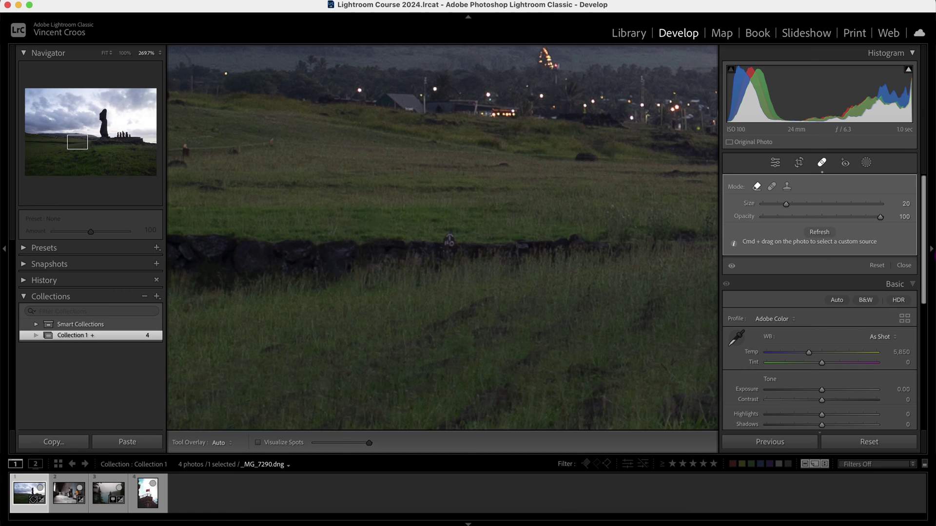
{"action": "left_click_drag", "start_coordinate": [449, 234], "coordinate": [456, 265]}
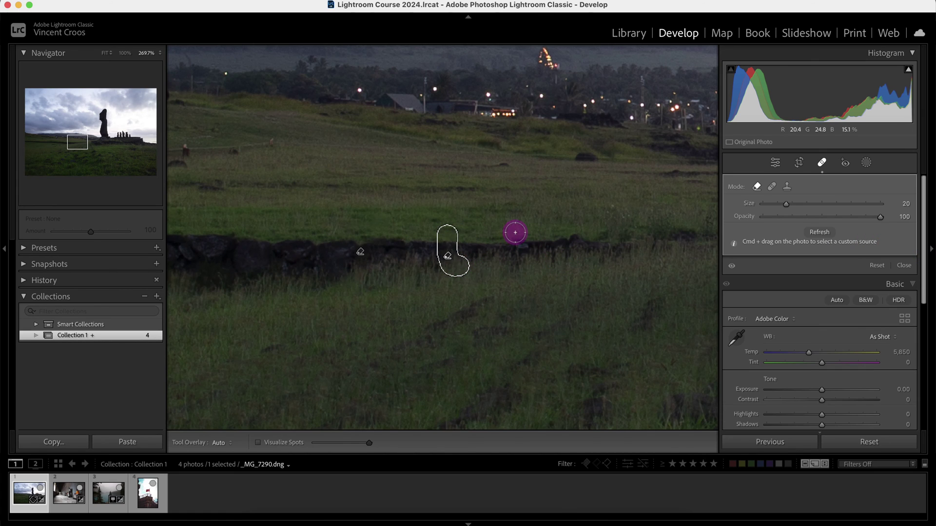
Open the Turkish flag tower photo in Fit view and set the spot tool to Clone, Size 82.
{"action": "left_click", "coordinate": [146, 495]}
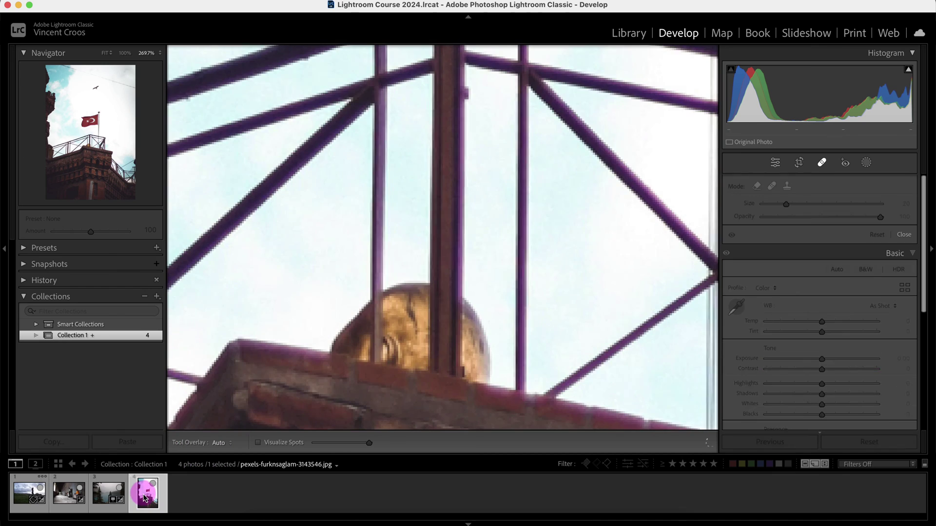
{"action": "scroll", "coordinate": [459, 293], "scroll_direction": "up", "scroll_amount": 10}
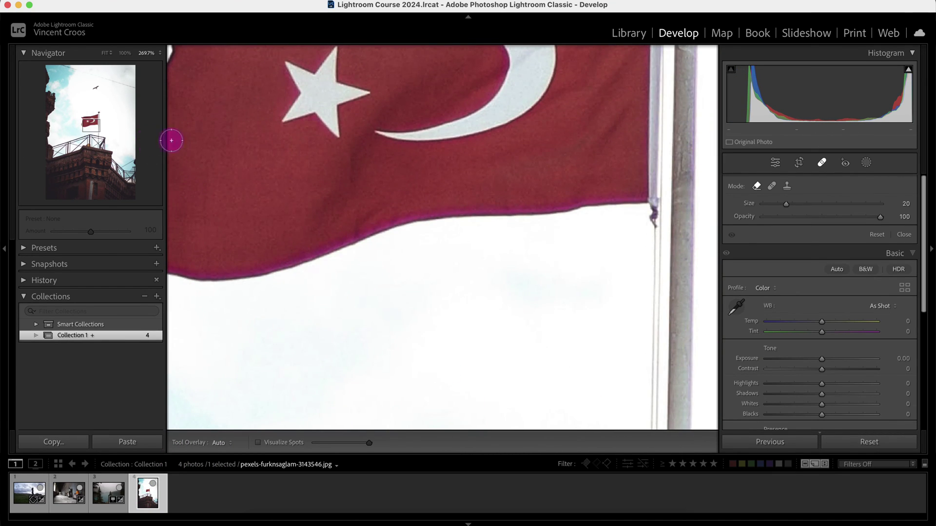
{"action": "scroll", "coordinate": [323, 129], "scroll_direction": "up", "scroll_amount": 2}
{"action": "key", "text": "z"}
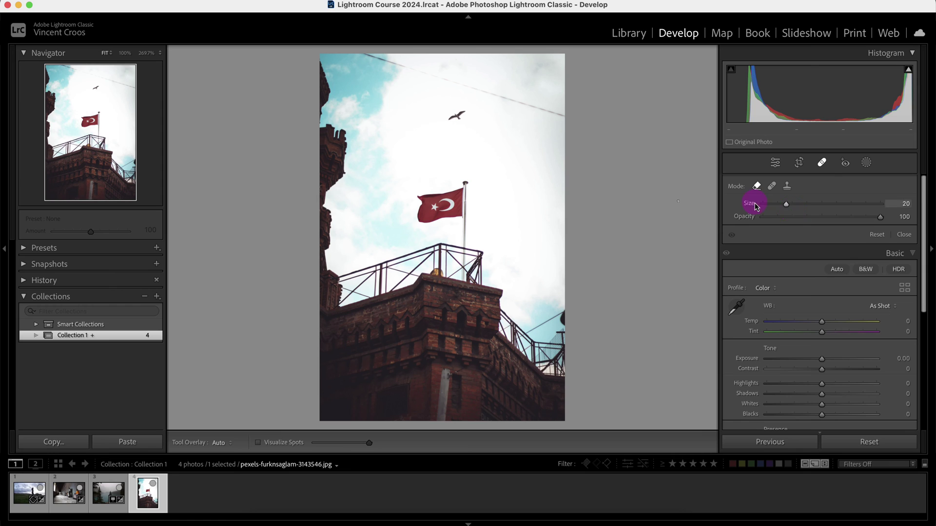
{"action": "left_click", "coordinate": [787, 189]}
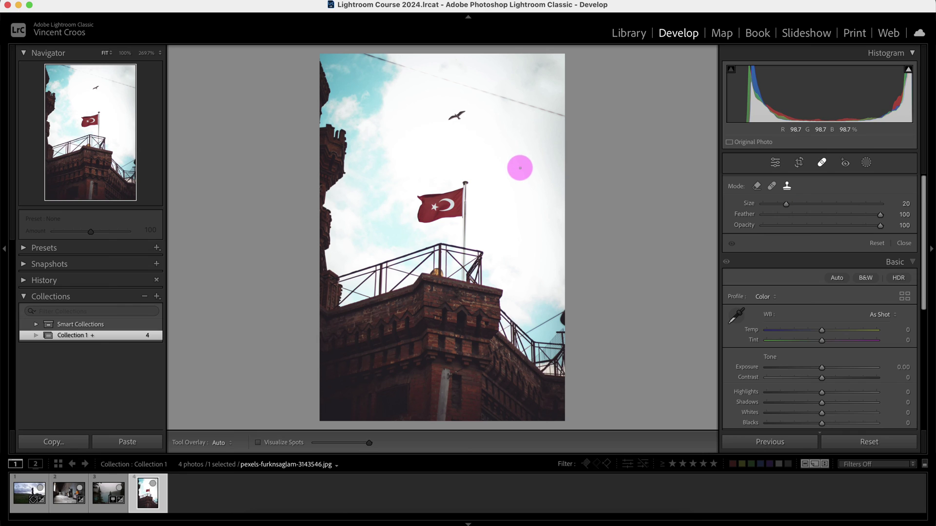
{"action": "scroll", "coordinate": [521, 170], "scroll_direction": "up", "scroll_amount": 8}
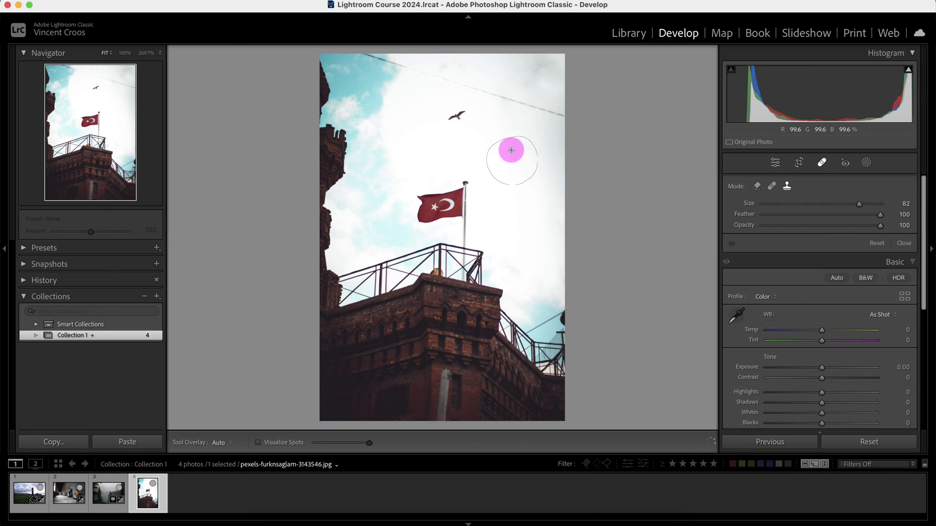
Clone the bird into the sky beside the flag, then erase the upper bird with Remove.
{"action": "left_click", "coordinate": [512, 159]}
{"action": "mouse_move", "coordinate": [538, 233]}
{"action": "left_mouse_down"}
{"action": "mouse_move", "coordinate": [473, 156]}
{"action": "mouse_move", "coordinate": [455, 109]}
{"action": "mouse_move", "coordinate": [445, 119]}
{"action": "left_mouse_up"}
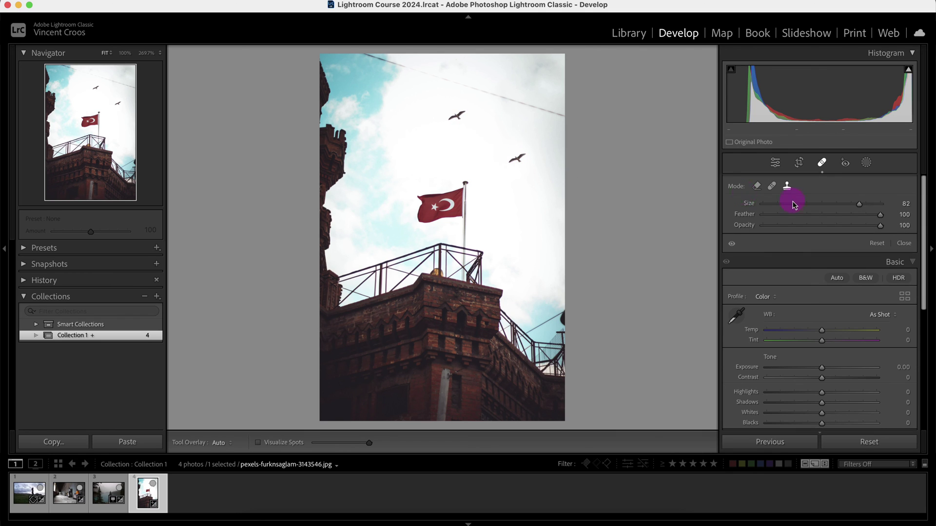
{"action": "left_click", "coordinate": [757, 192]}
{"action": "left_click_drag", "start_coordinate": [455, 115], "coordinate": [449, 124]}
{"action": "left_click", "coordinate": [895, 250]}
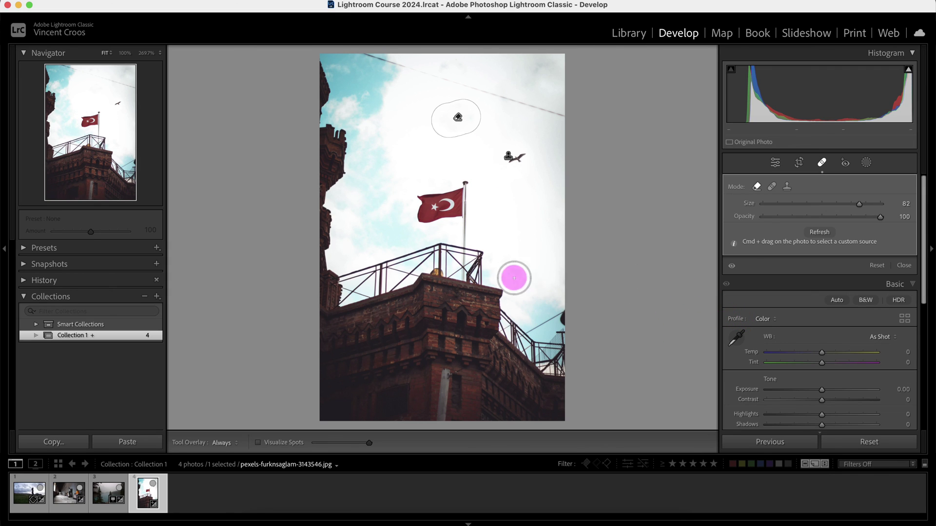
{"action": "key", "text": "h"}
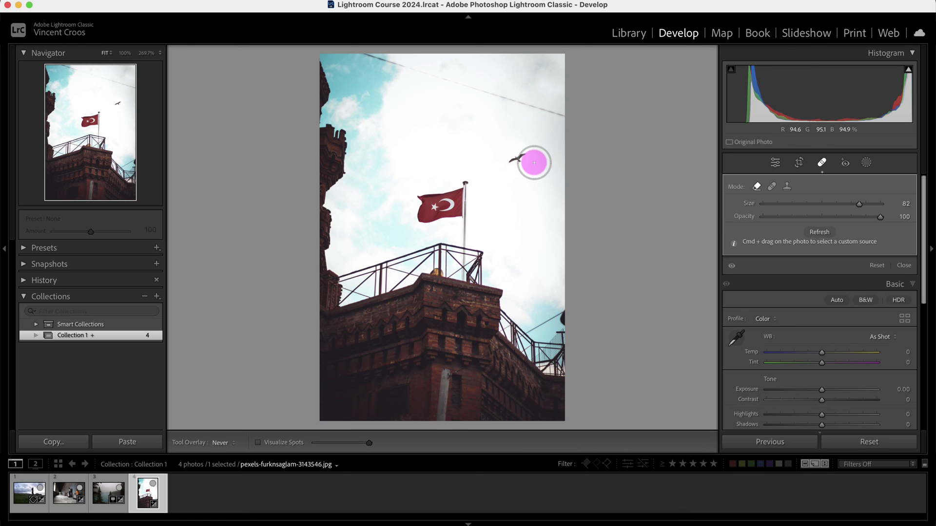
{"action": "left_click", "coordinate": [768, 192]}
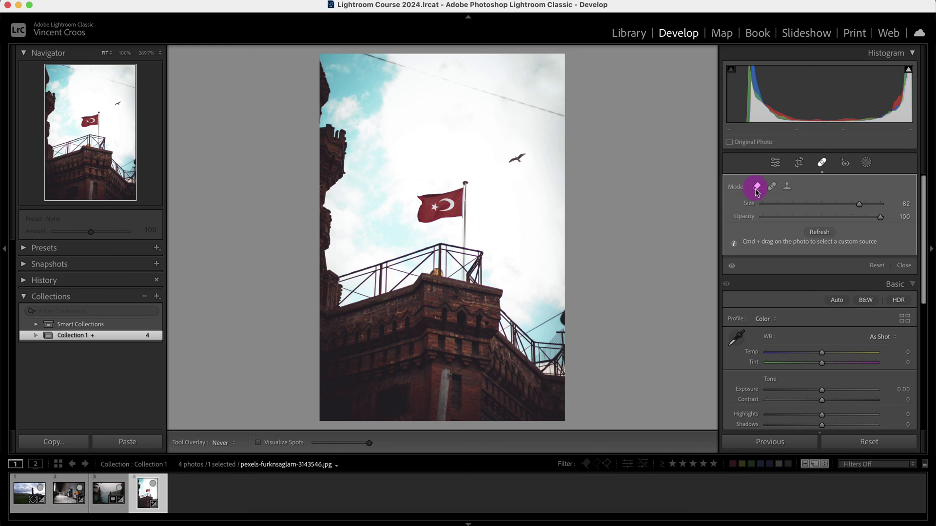
{"action": "left_click", "coordinate": [772, 188]}
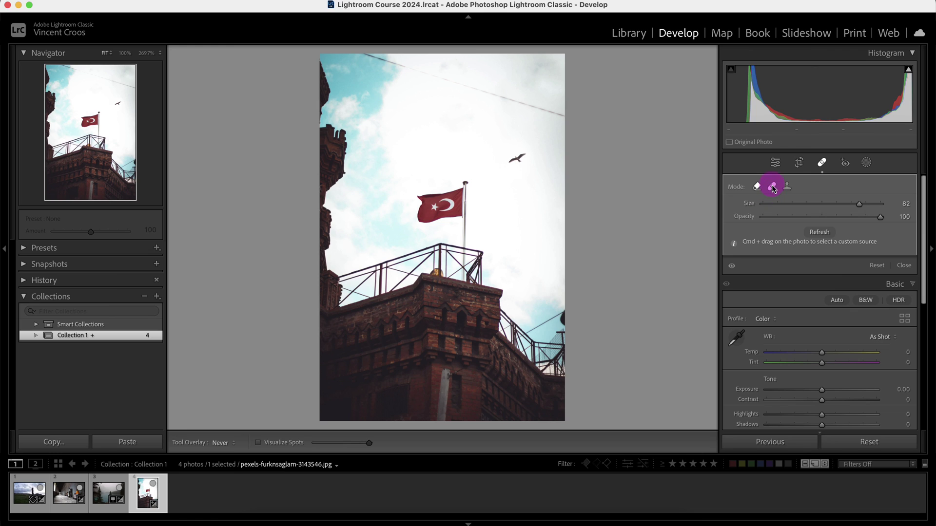